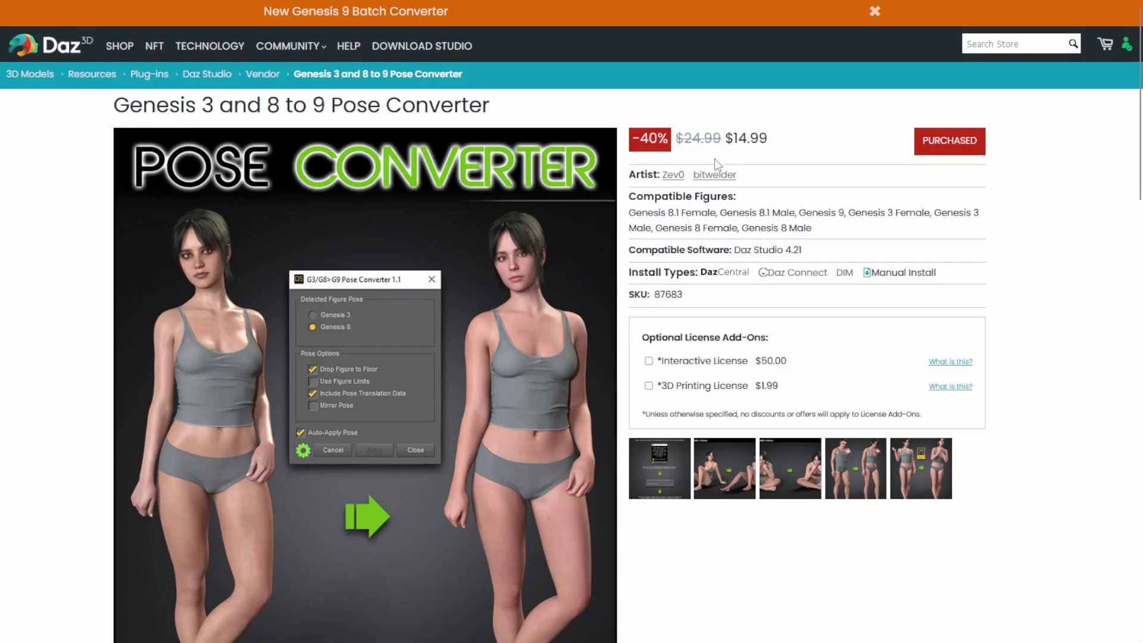
Review the Pose Converter product's sale price and utility scripts, then return to all installed products
double_click(731, 135)
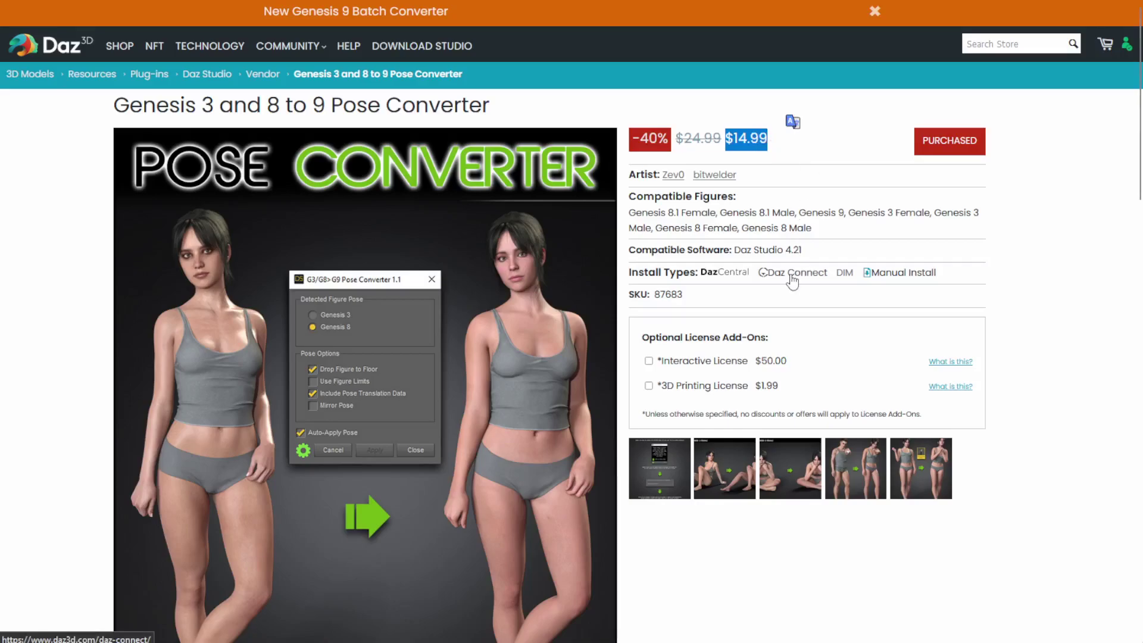
scroll(792, 283, down, 1)
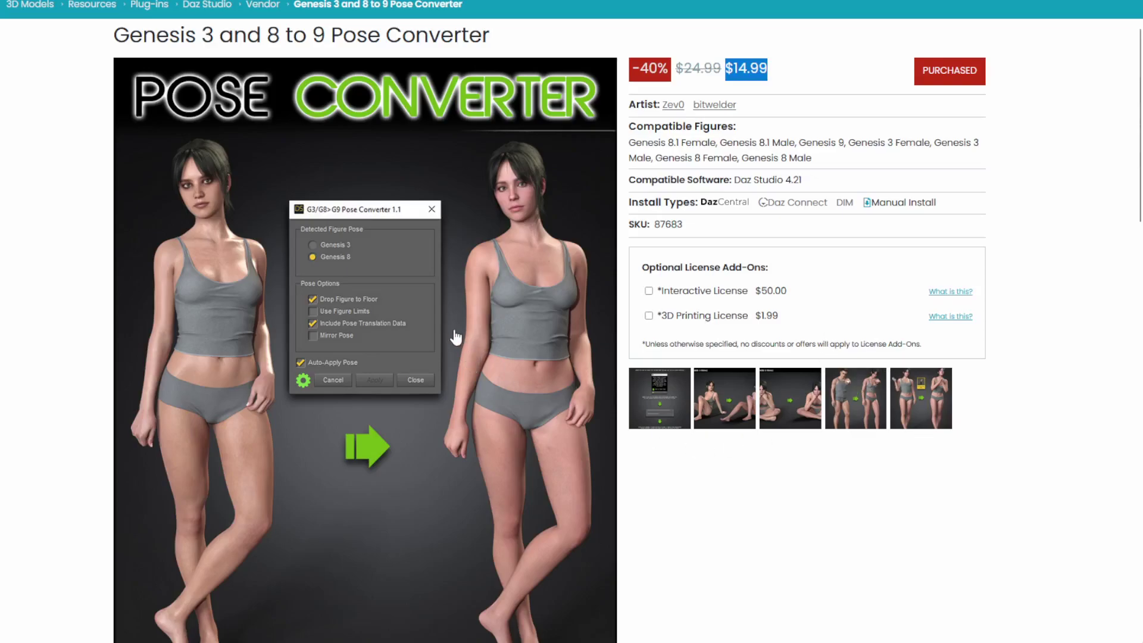
scroll(454, 333, down, 4)
scroll(454, 339, up, 4)
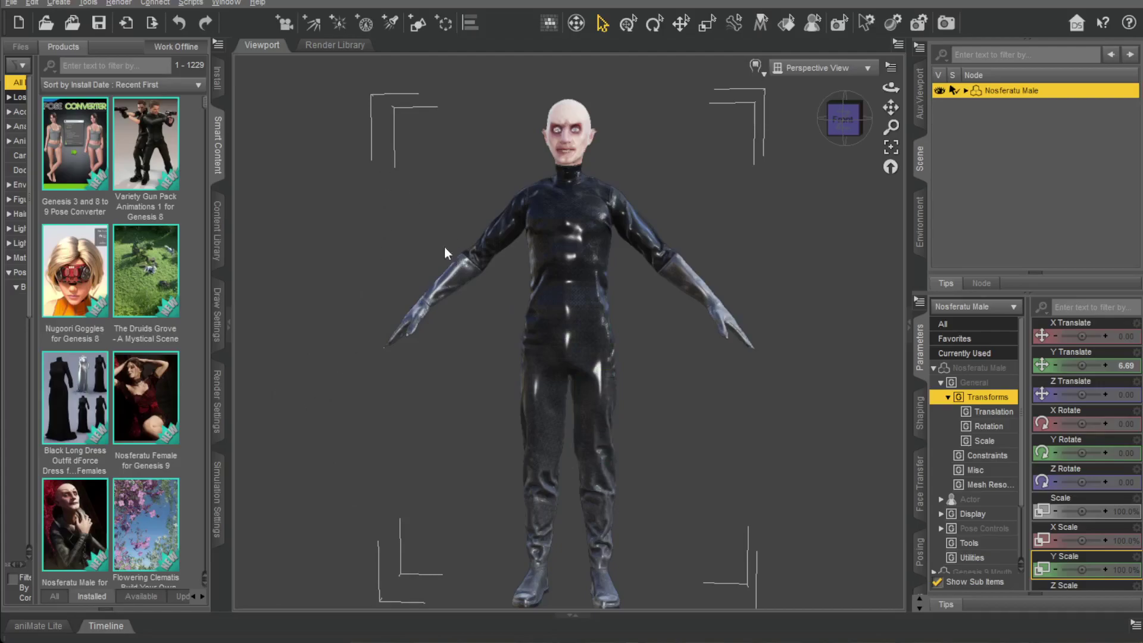
click(73, 153)
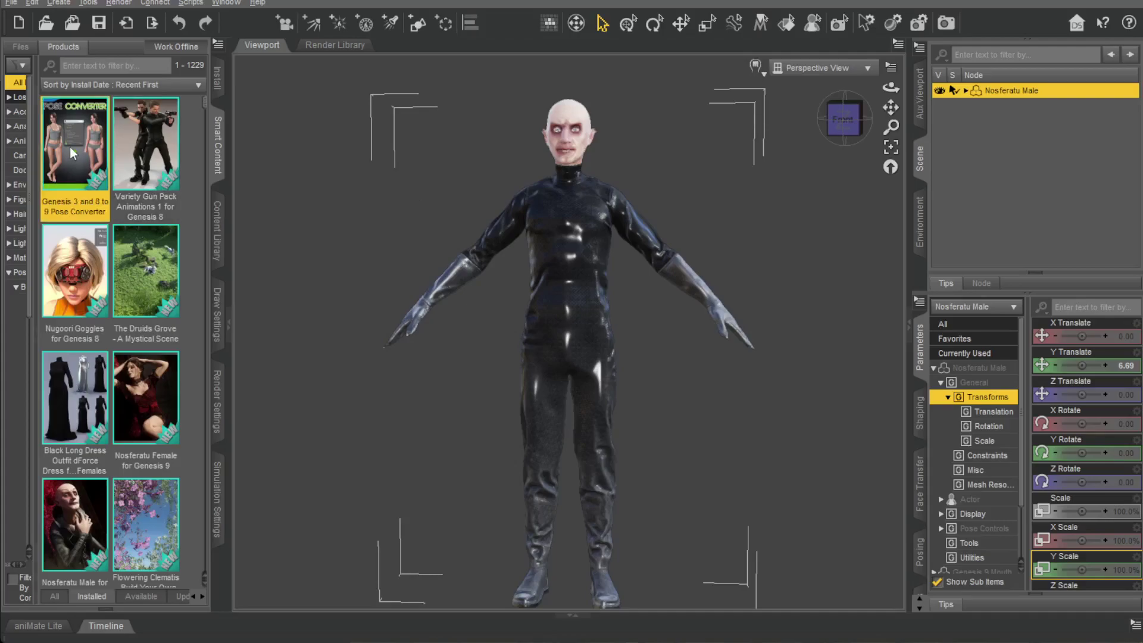
click(27, 195)
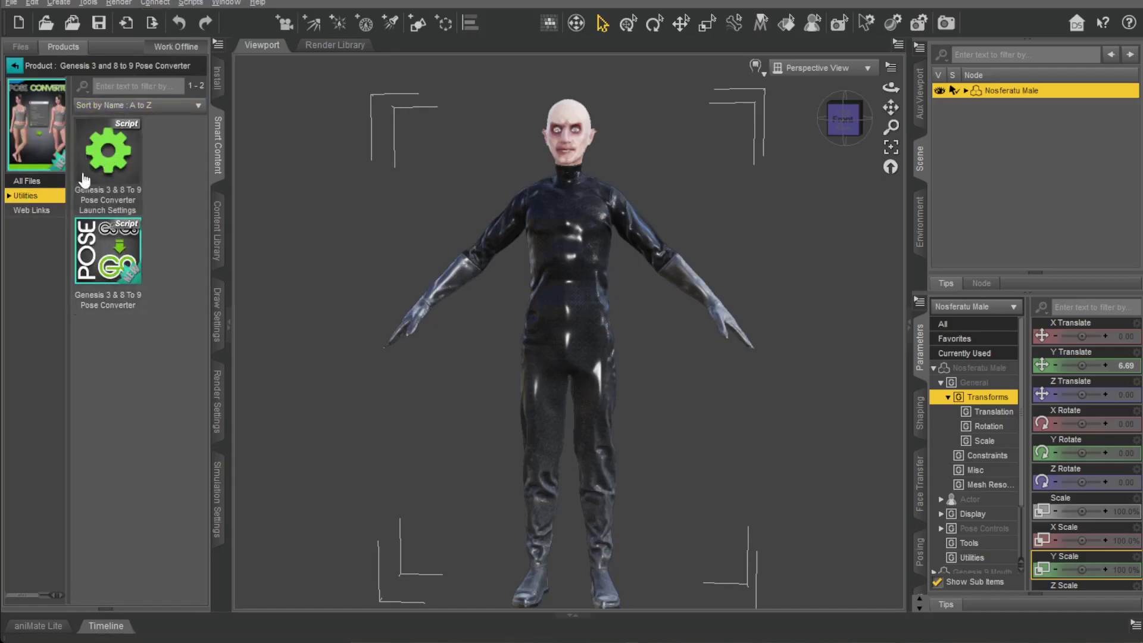
right_click(118, 146)
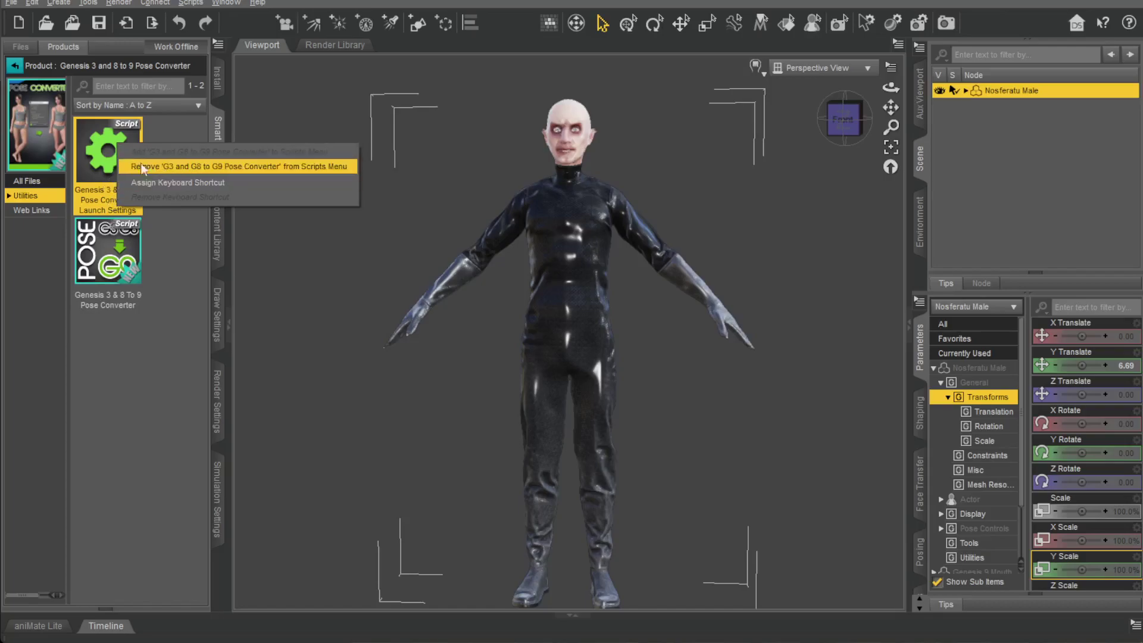
click(147, 360)
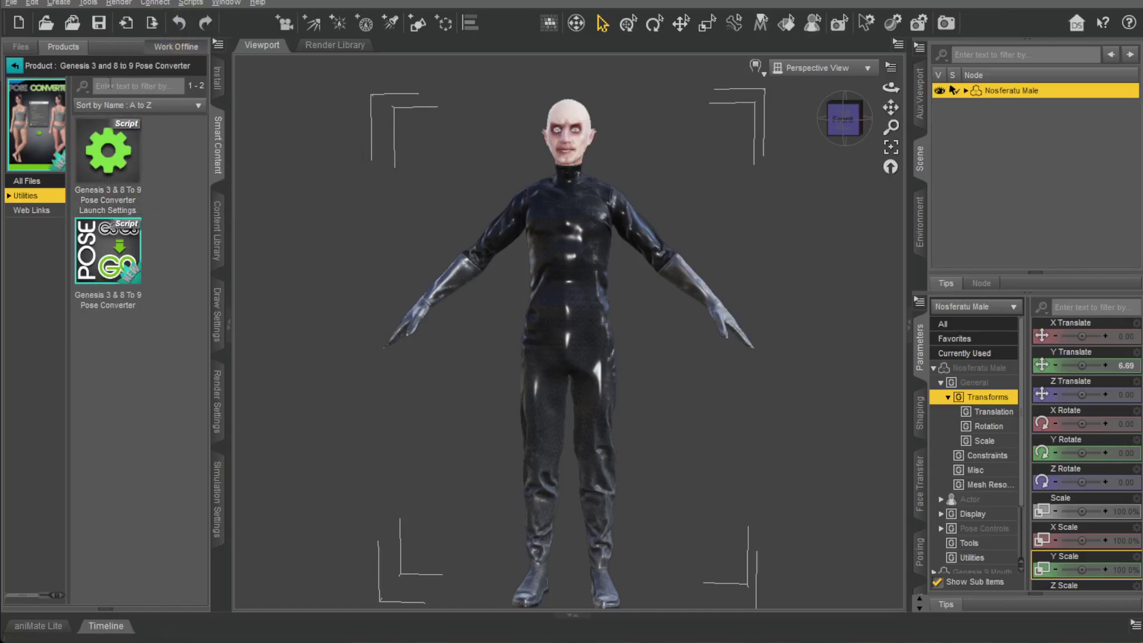
click(14, 66)
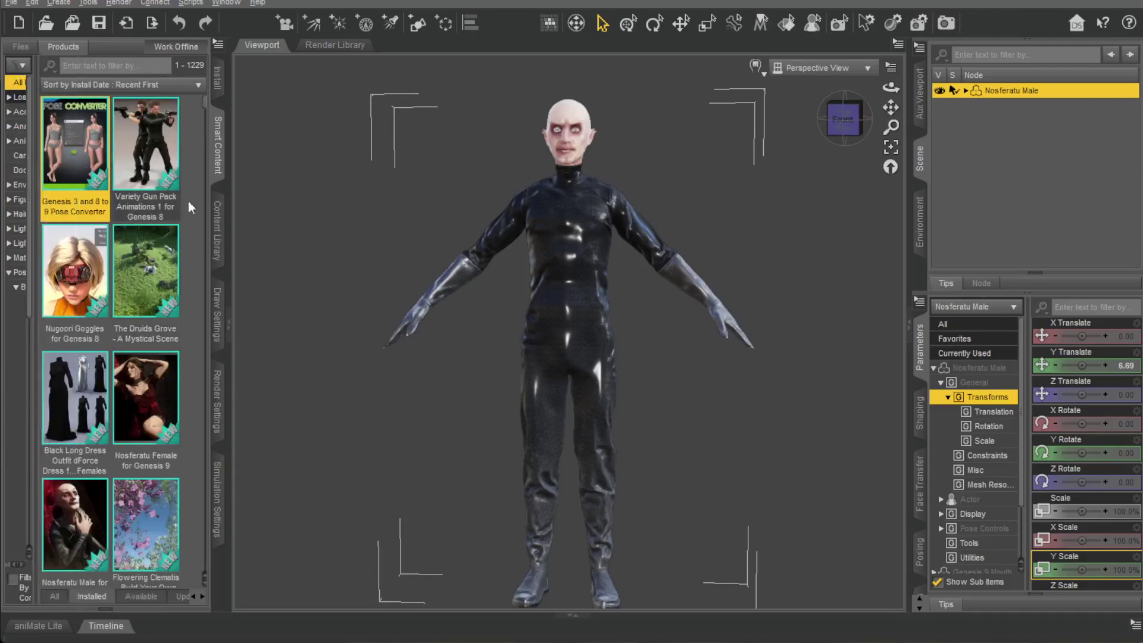
Select the Living Dead Markus FallA falling pose and launch the G3 and G8 to G9 Pose Converter
drag(226, 235, 291, 235)
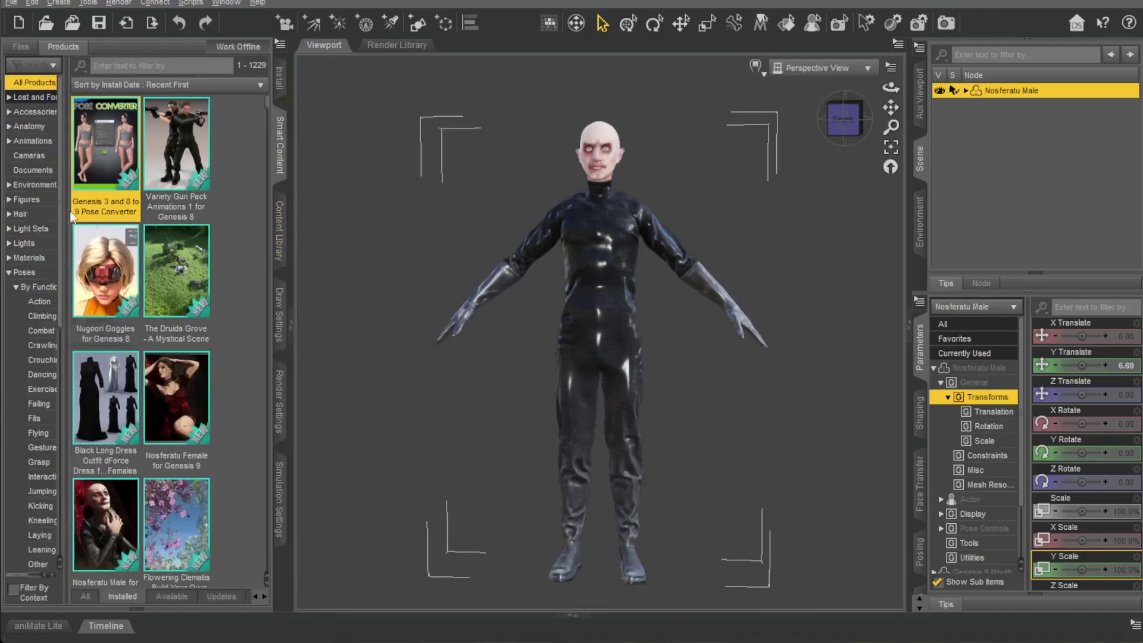
click(22, 48)
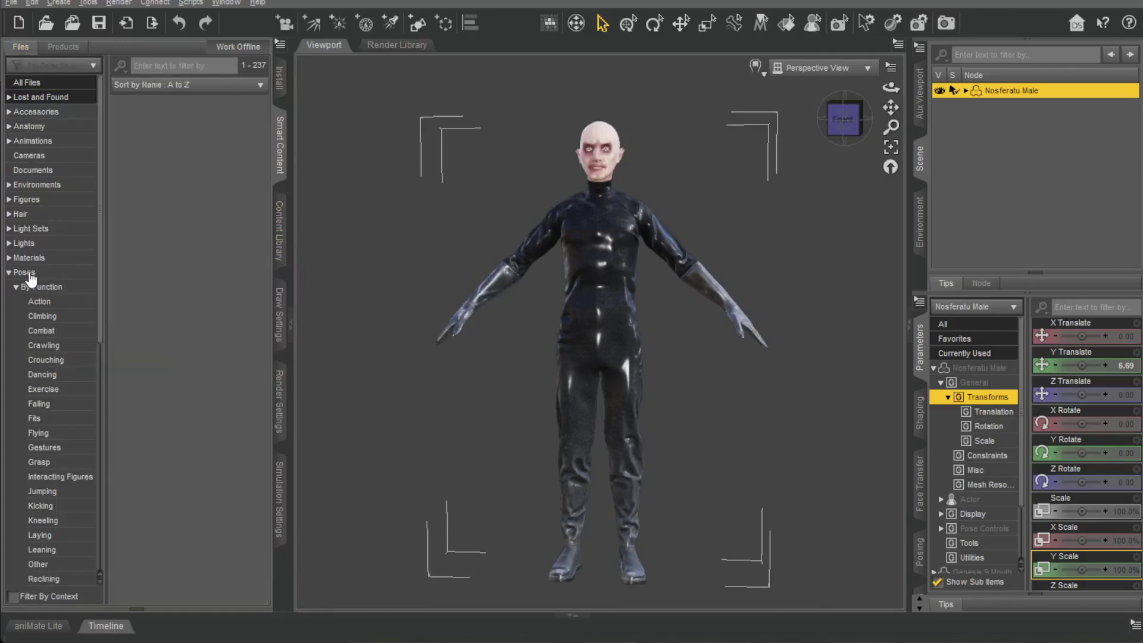
click(37, 276)
scroll(171, 375, down, 5)
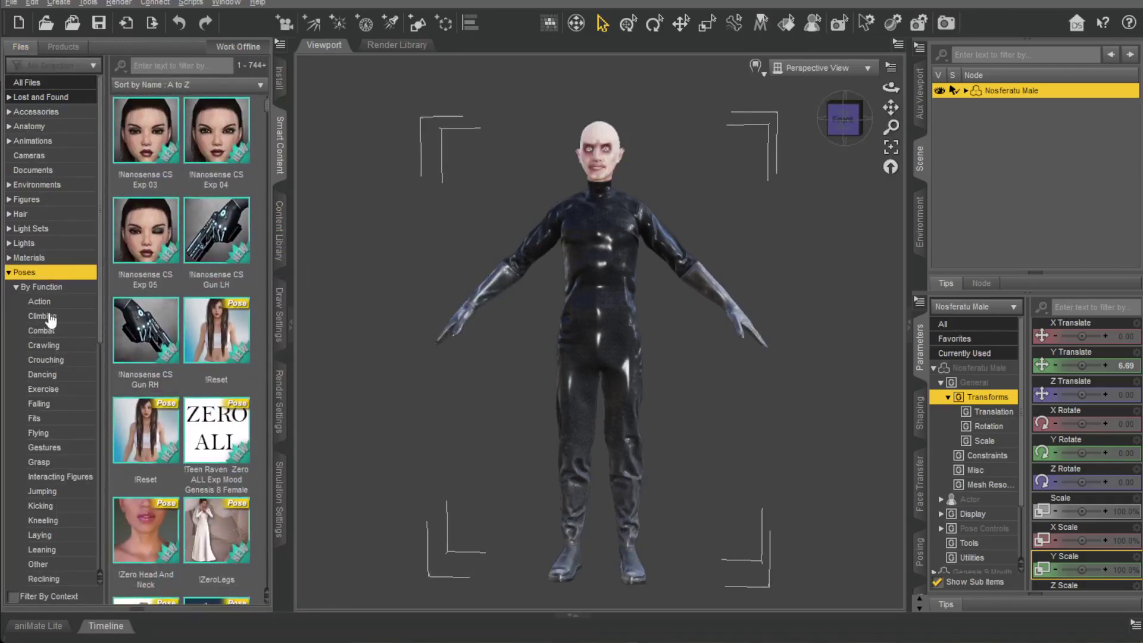
click(42, 433)
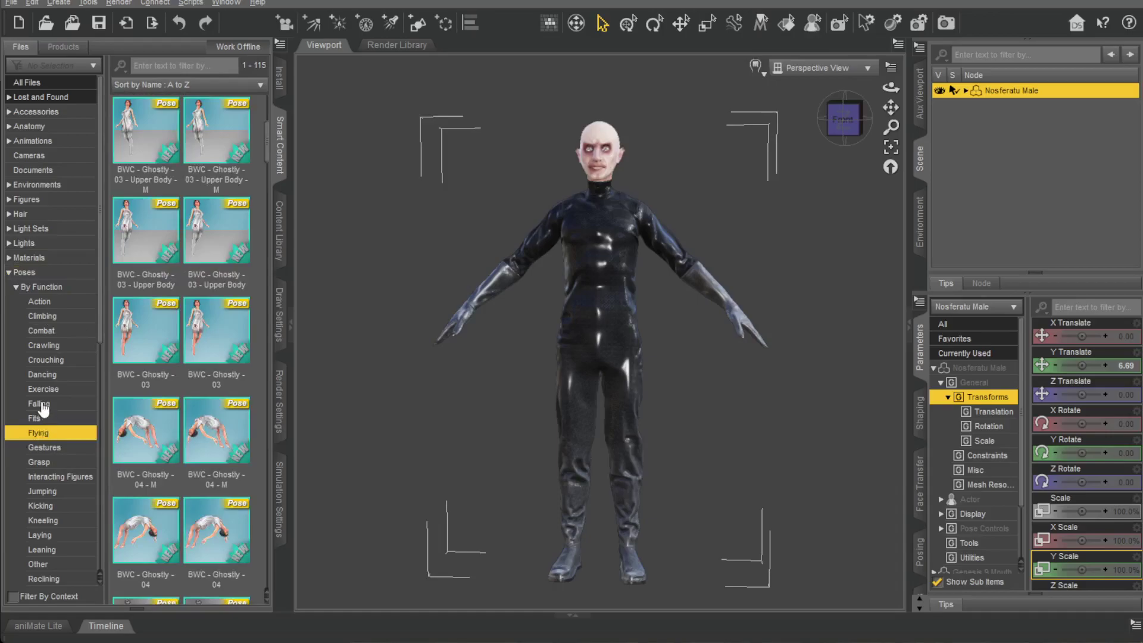
click(41, 404)
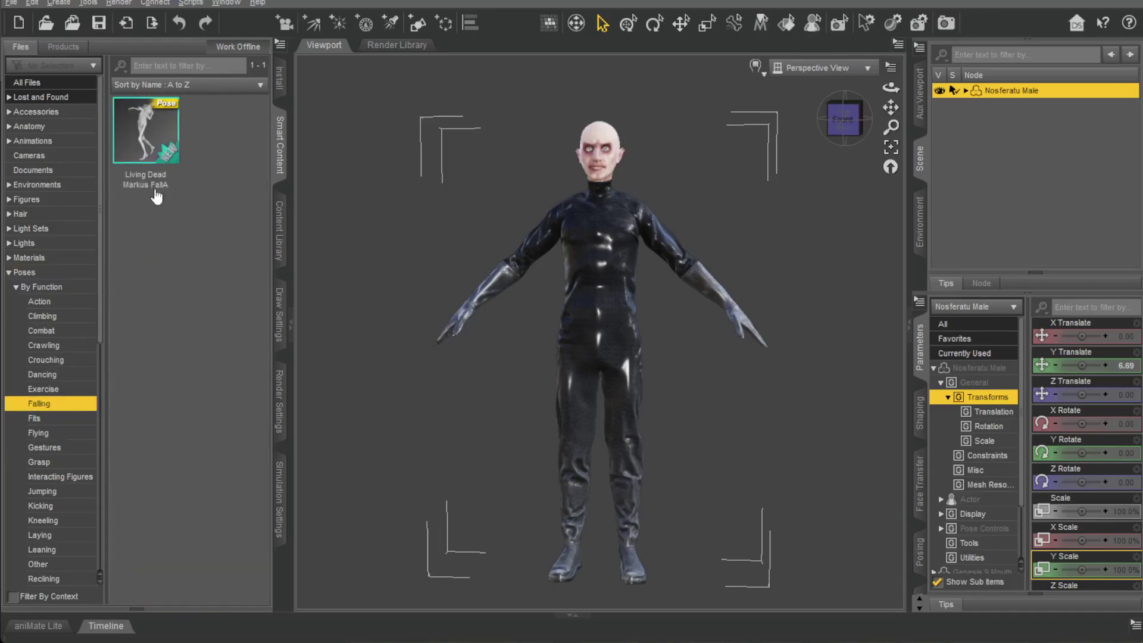
click(142, 136)
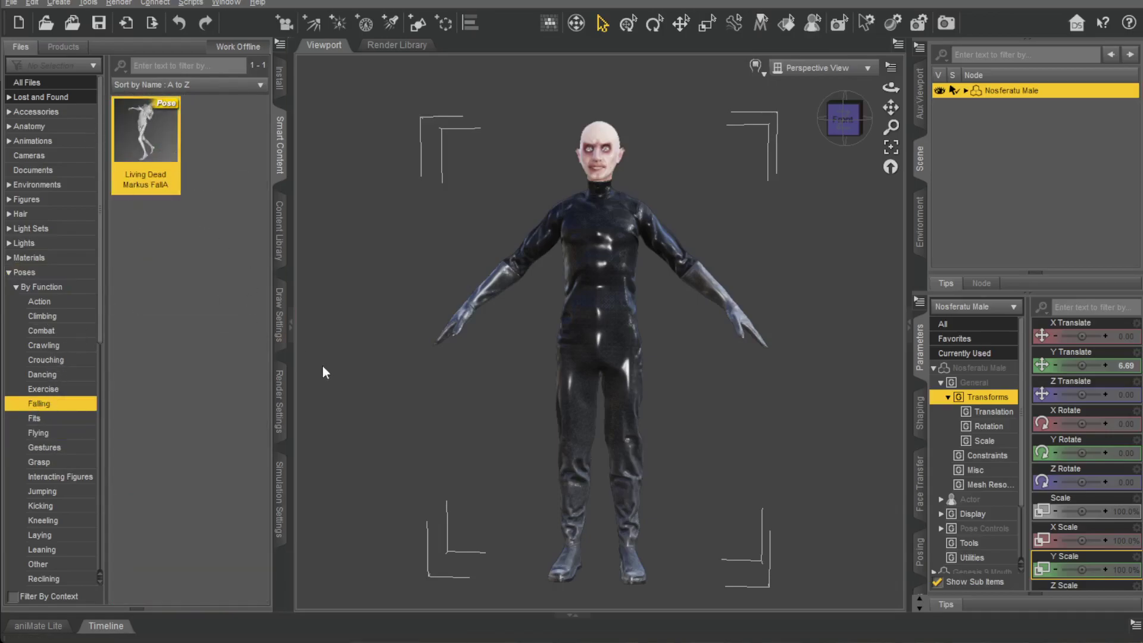
click(191, 3)
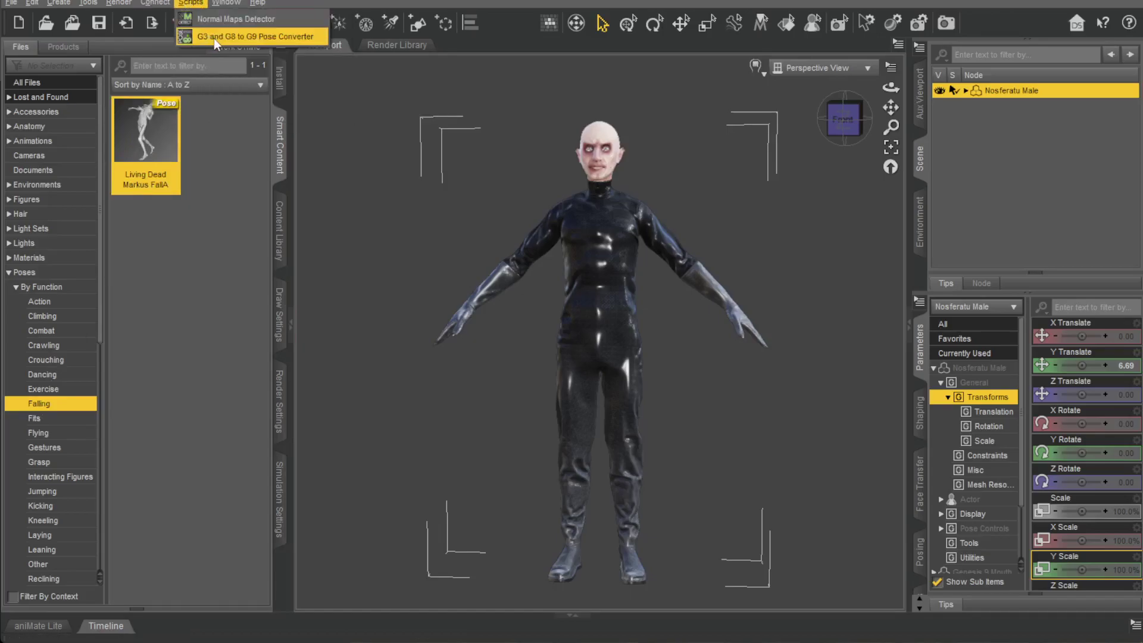
click(232, 37)
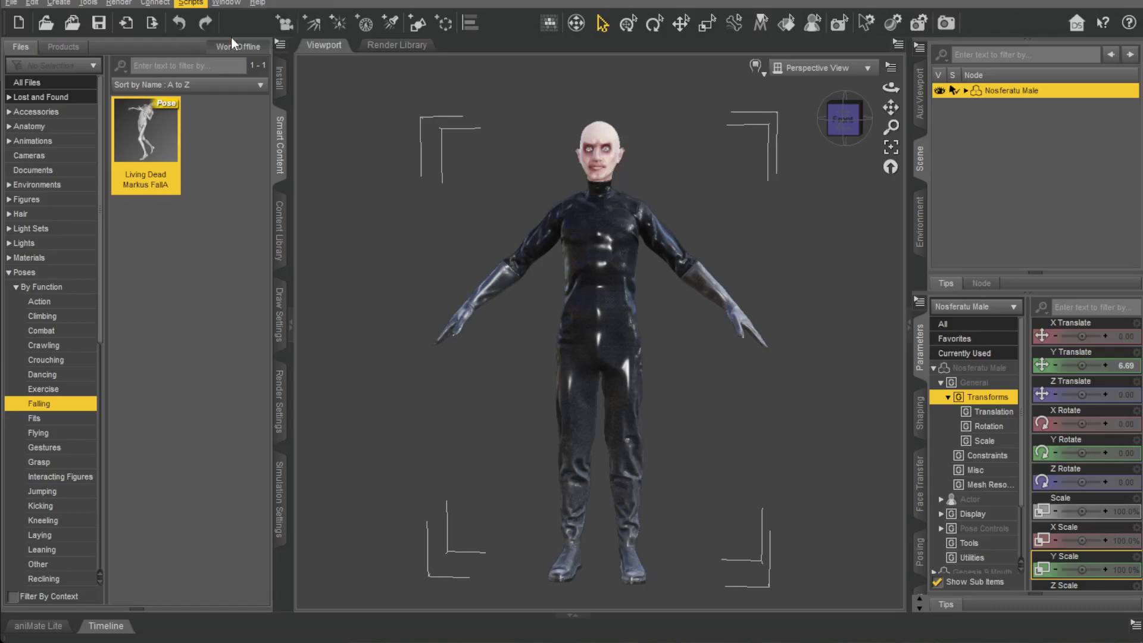
Convert the pose as Genesis 8 with Drop Figure to Floor and Use Figure Limits on, then close
drag(511, 71, 304, 69)
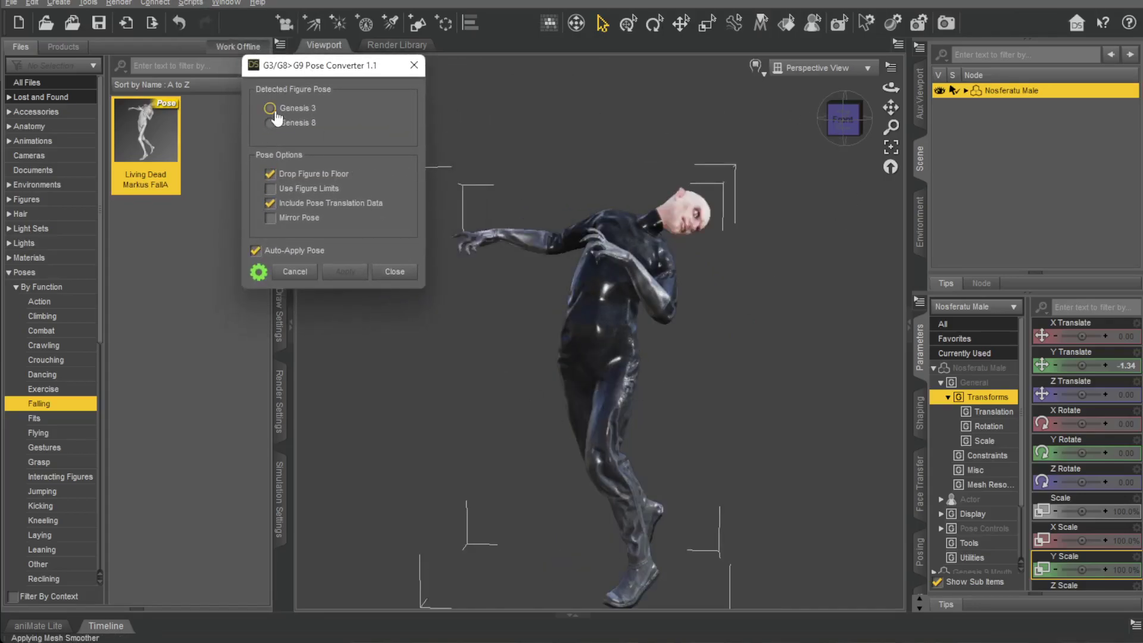
click(271, 123)
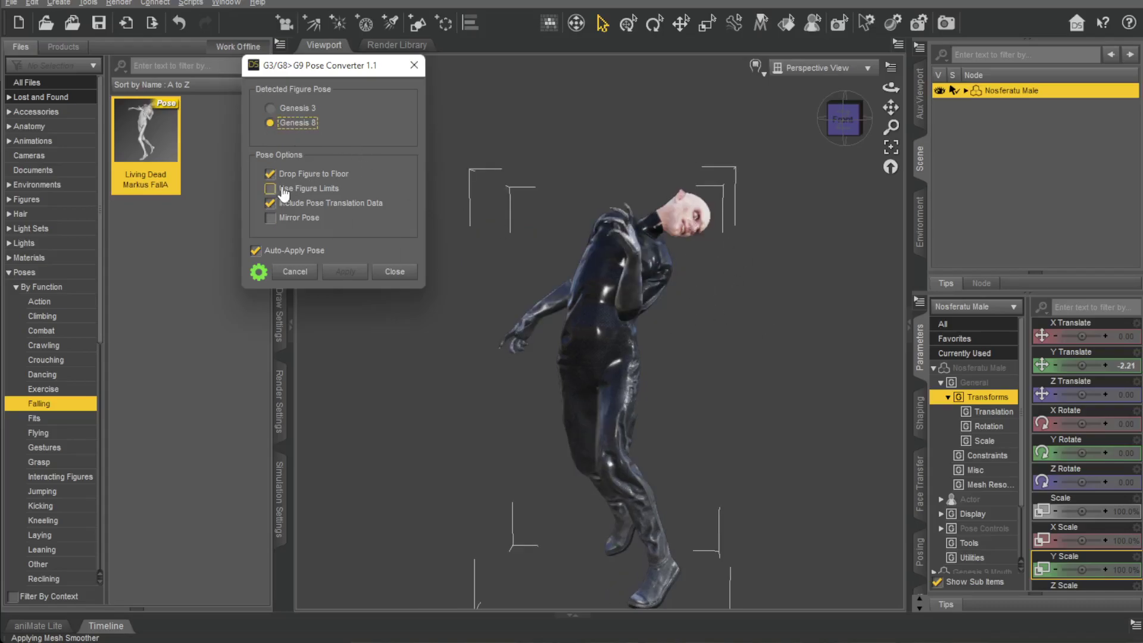
click(271, 174)
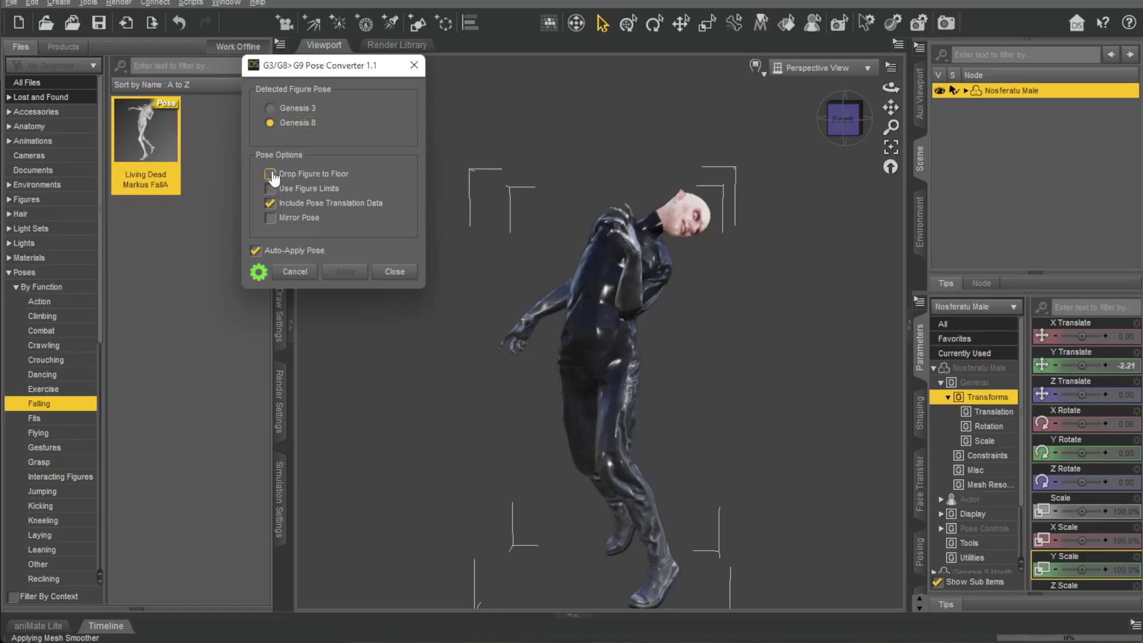
click(271, 174)
click(271, 188)
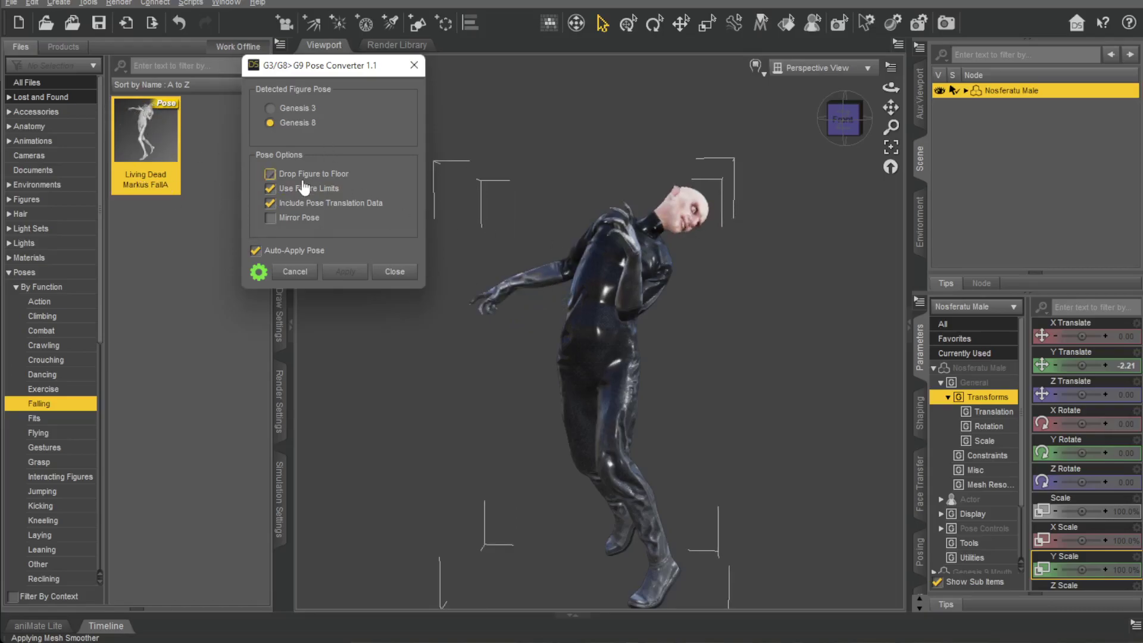
click(270, 217)
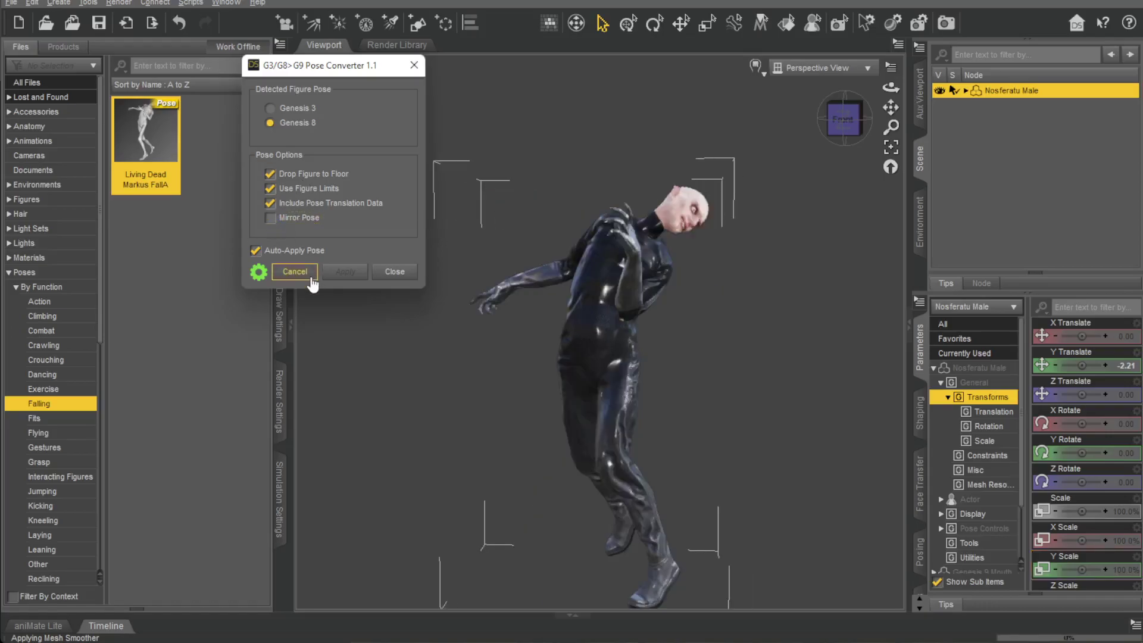
click(258, 273)
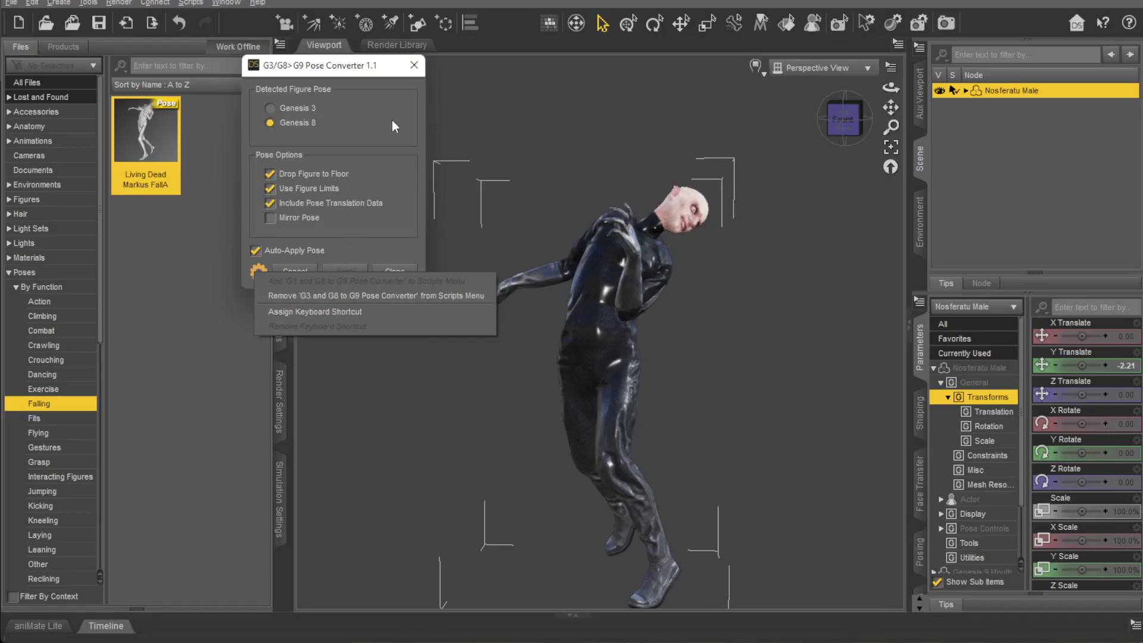
key(Escape)
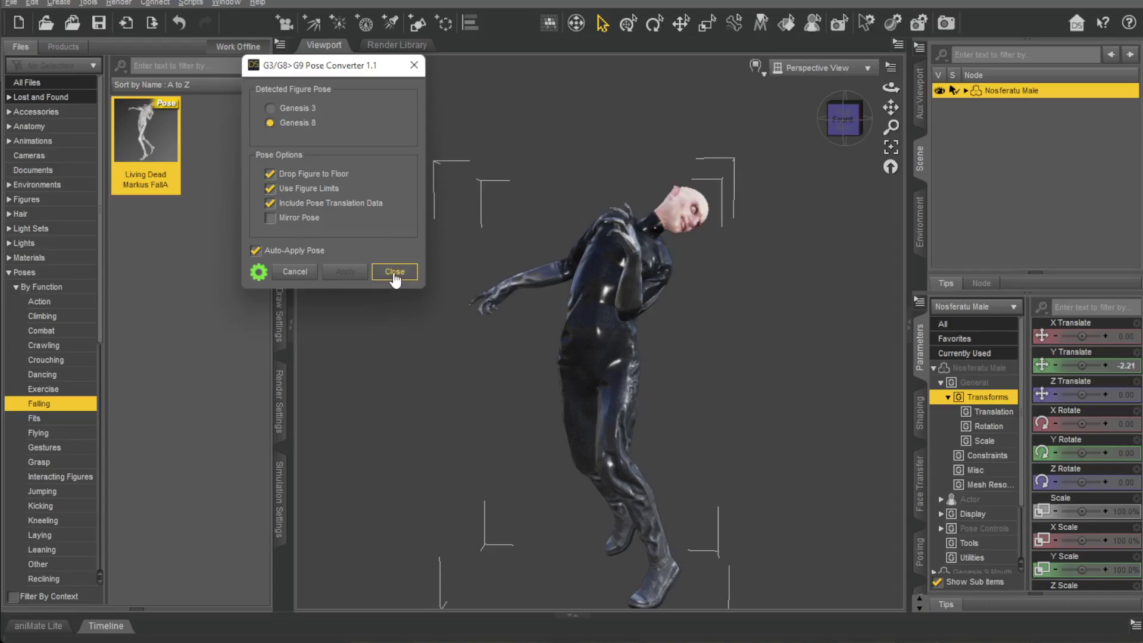
click(394, 271)
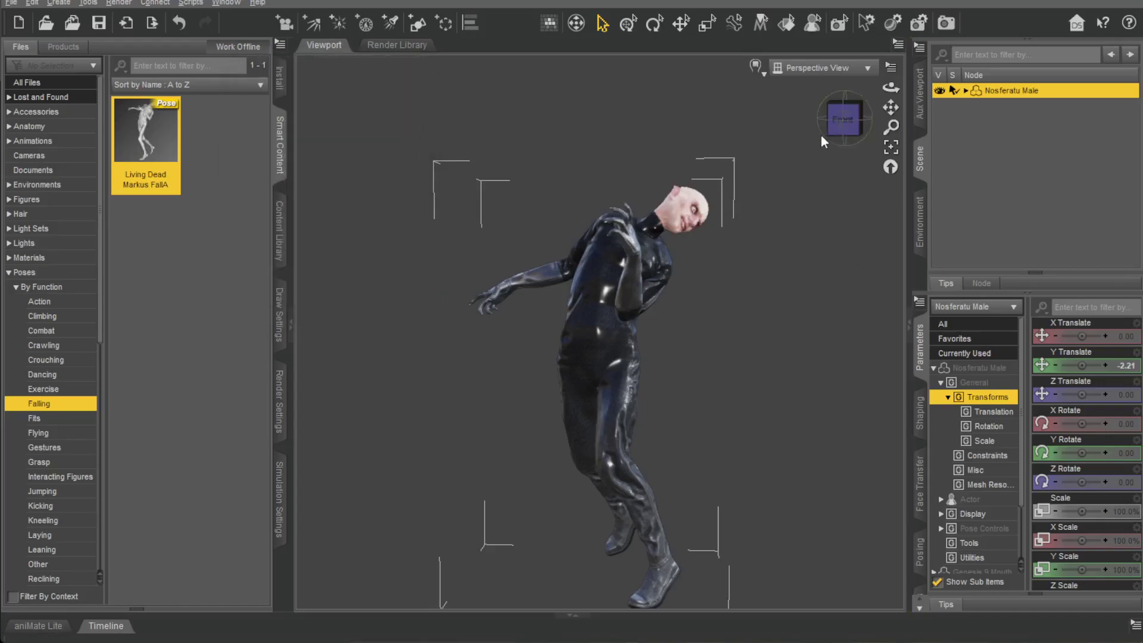
Orbit around the posed Nosferatu Male and undo its falling pose
drag(844, 119, 820, 123)
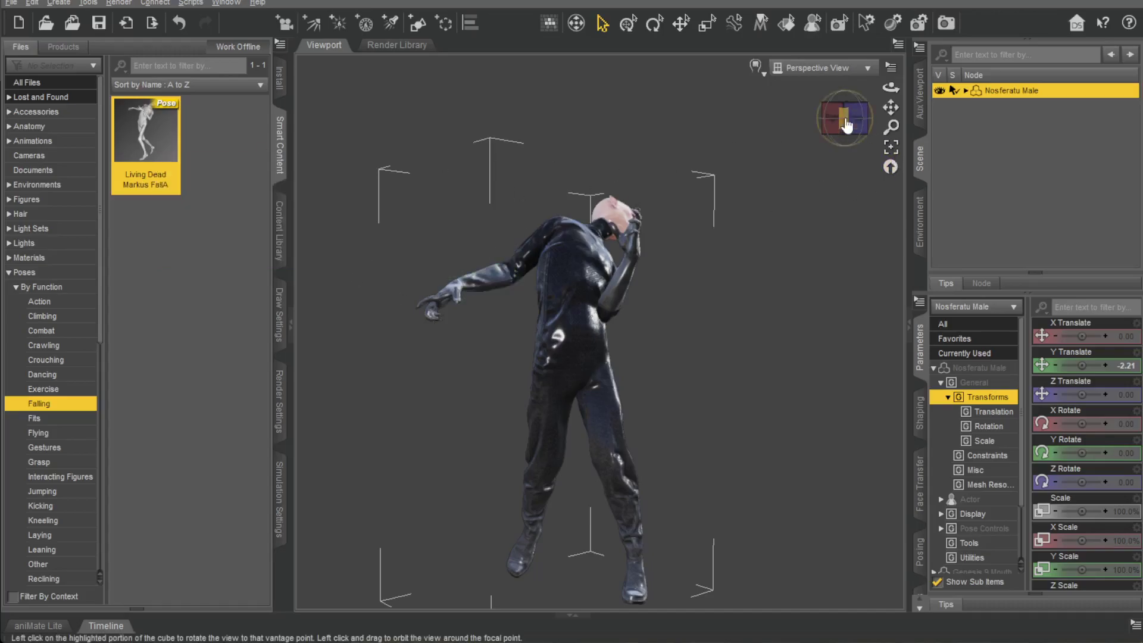
drag(836, 117, 848, 119)
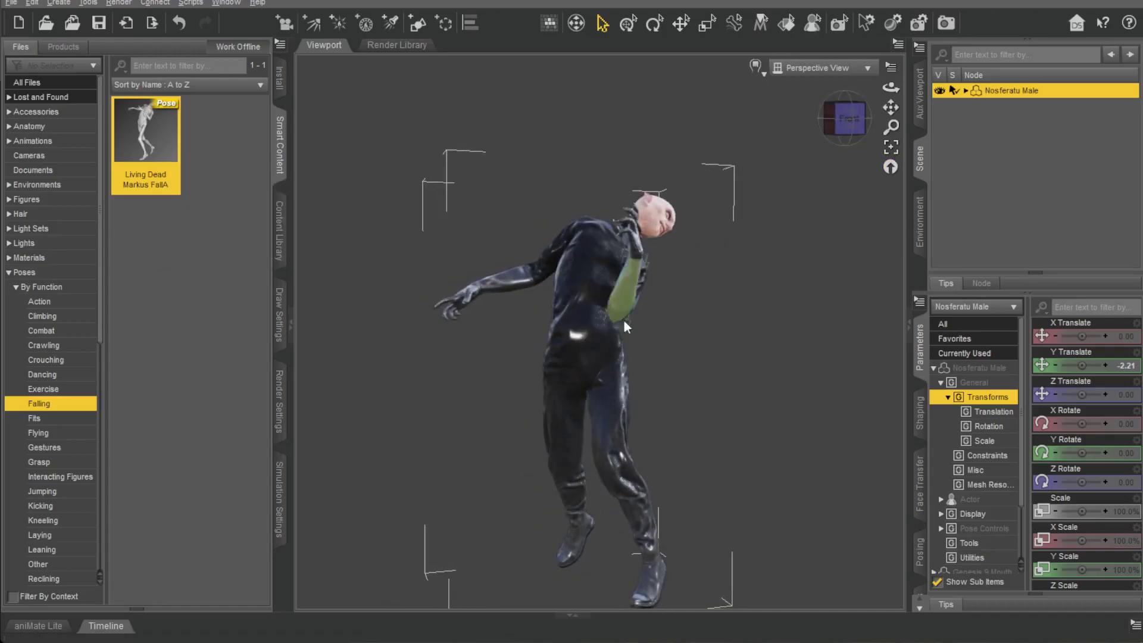
key(ctrl+z)
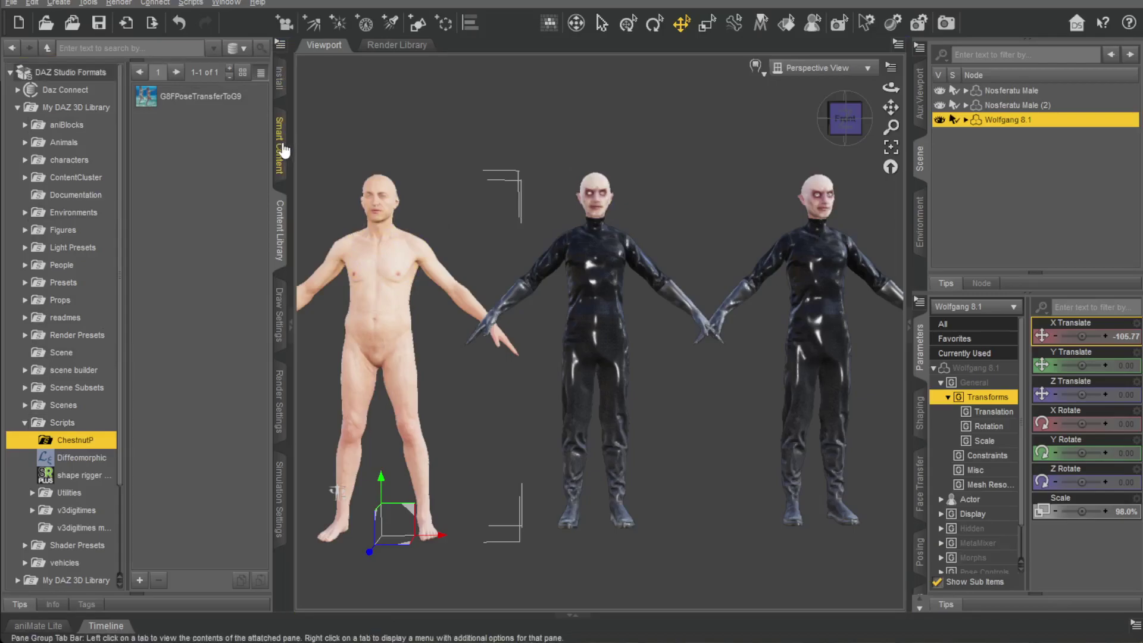
Apply the Living Dead Markus FallA pose to Wolfgang 8.1 and view the figures from the front
click(279, 145)
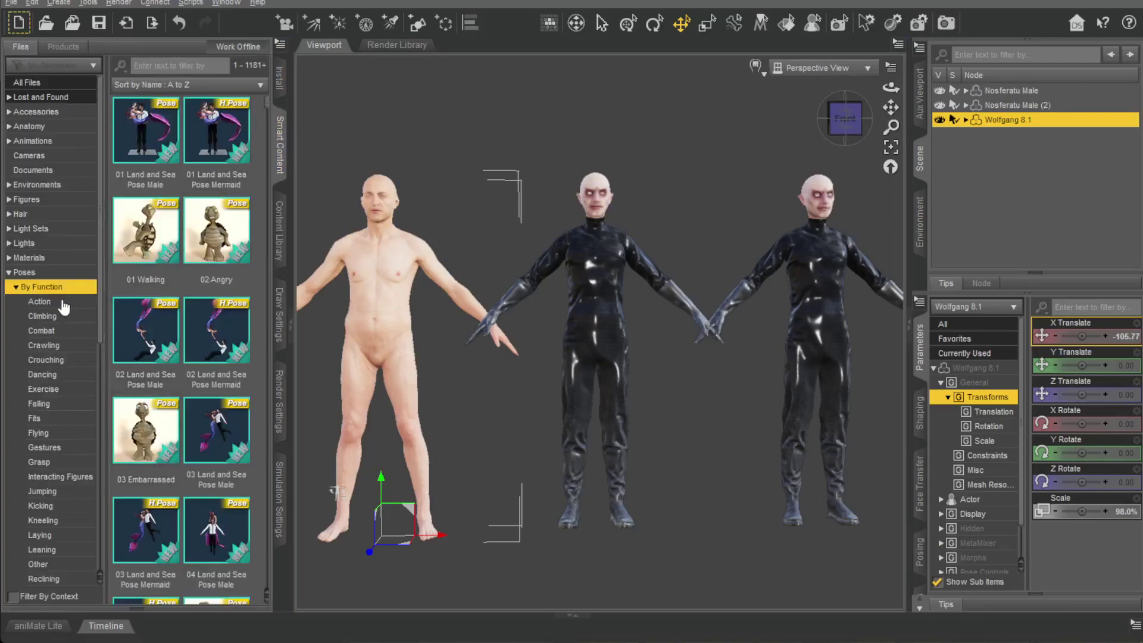
click(47, 304)
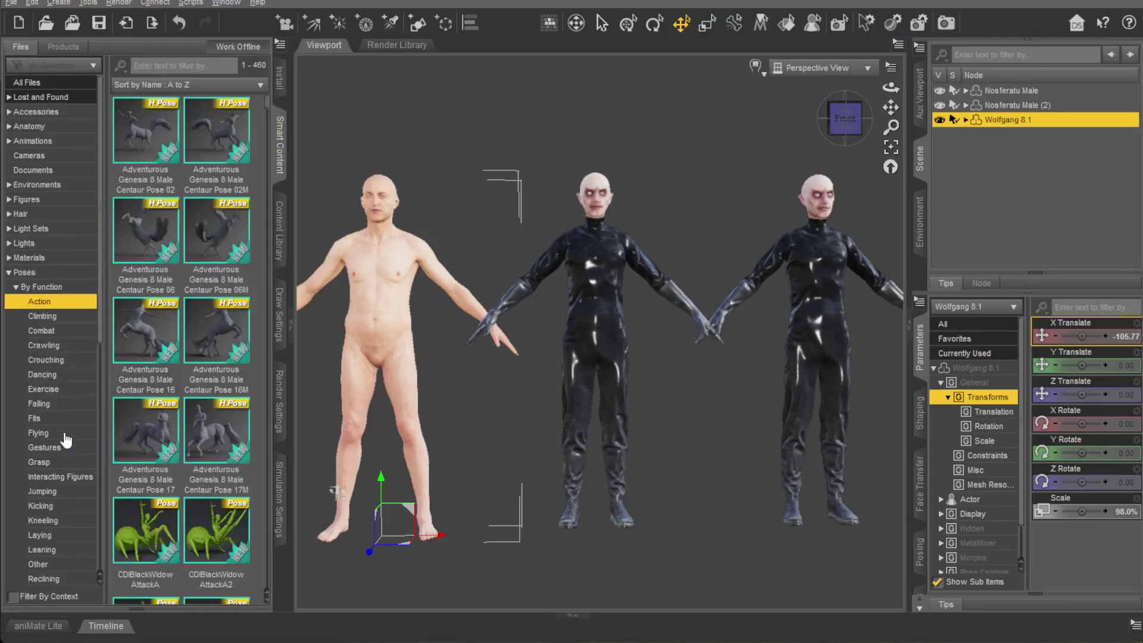
click(43, 434)
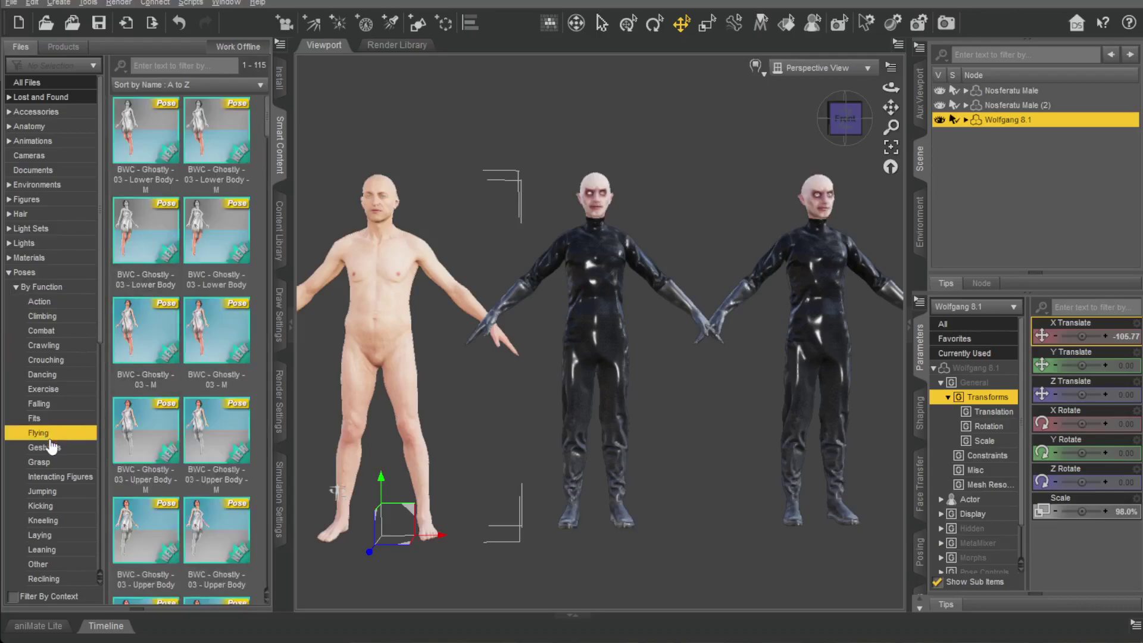
click(38, 405)
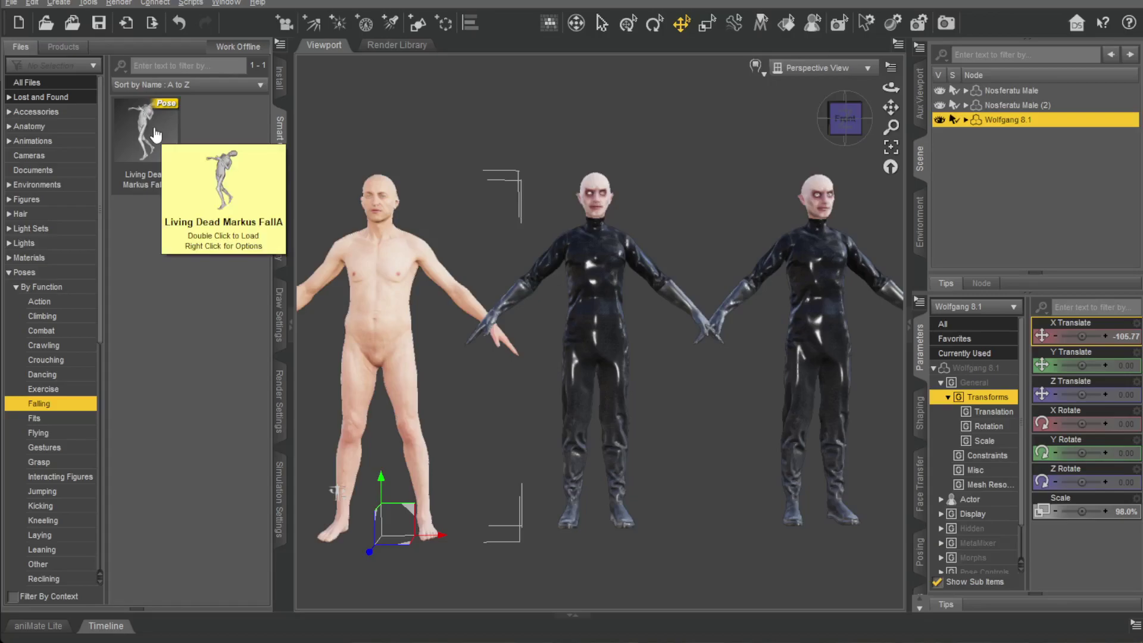
double_click(156, 135)
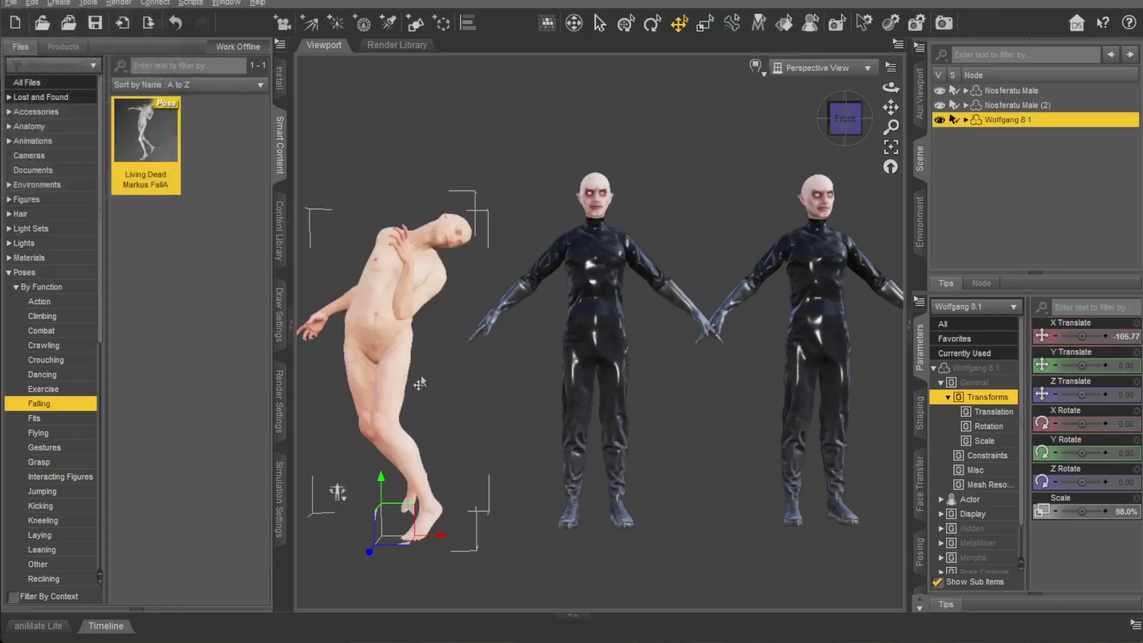
click(845, 136)
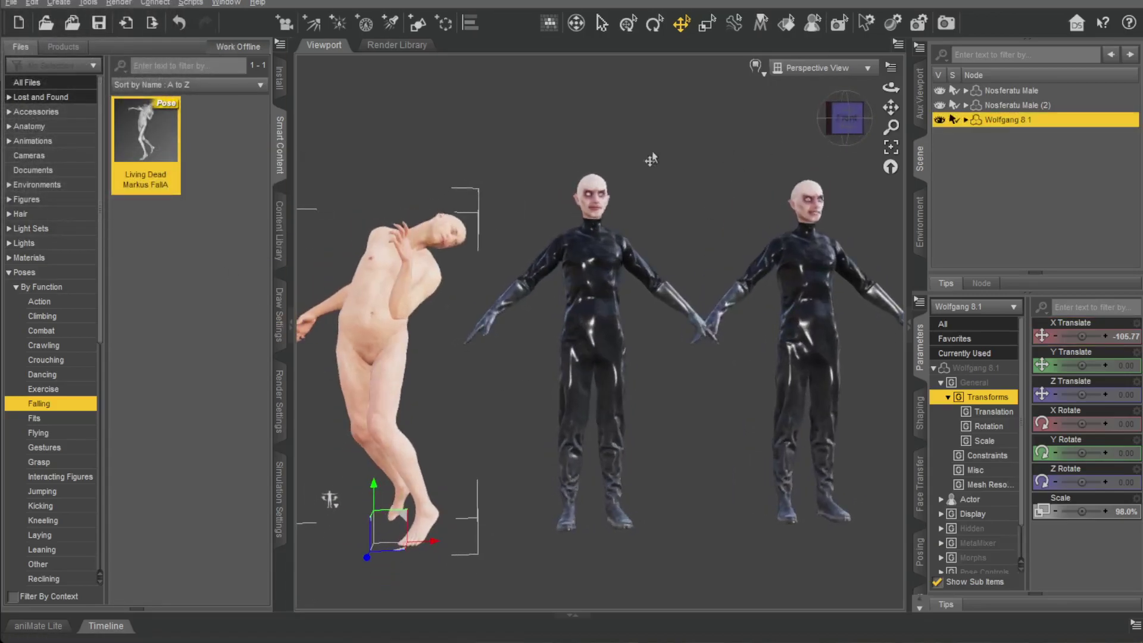
Run the G8FPoseTransferToG9 script and set its G9 hip to Nosferatu Male (2) : Hip
click(279, 234)
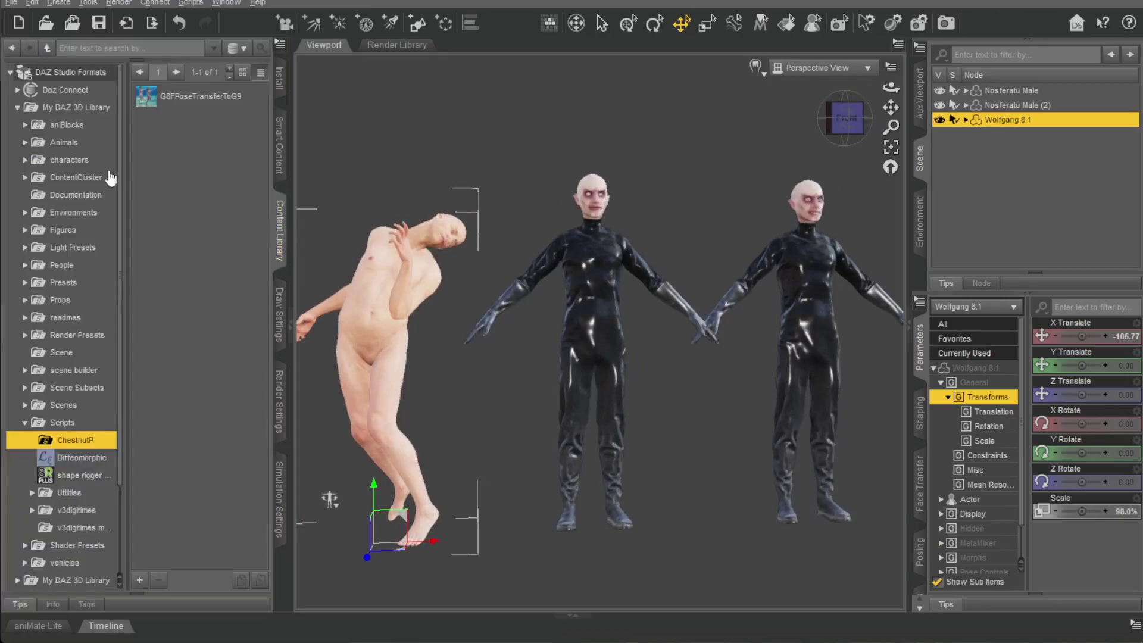
mouse_move(159, 102)
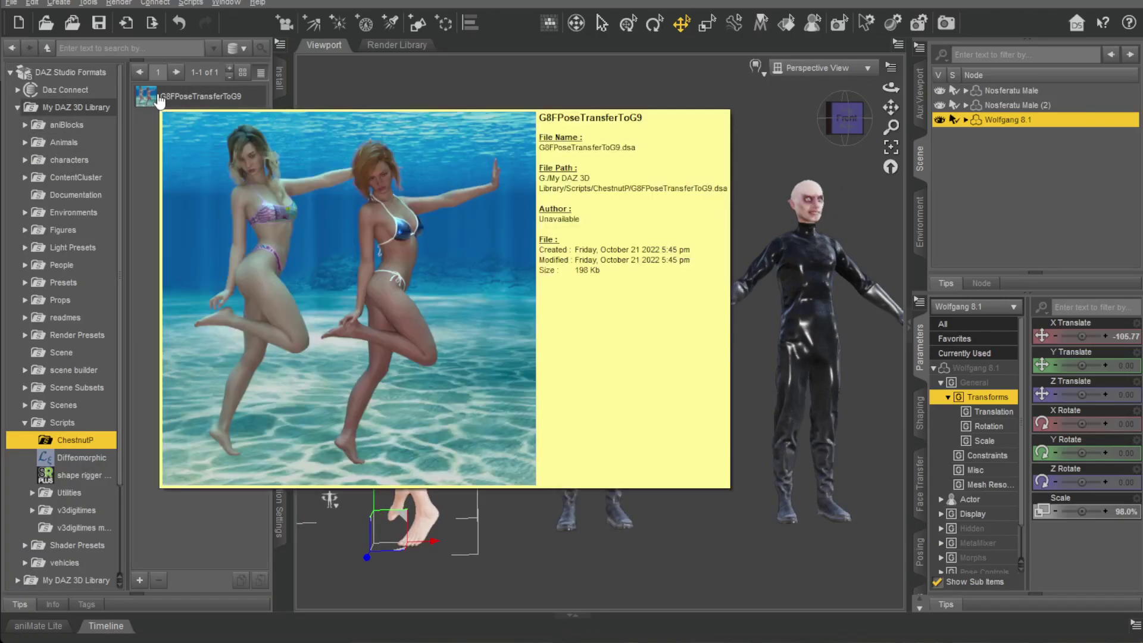
double_click(182, 103)
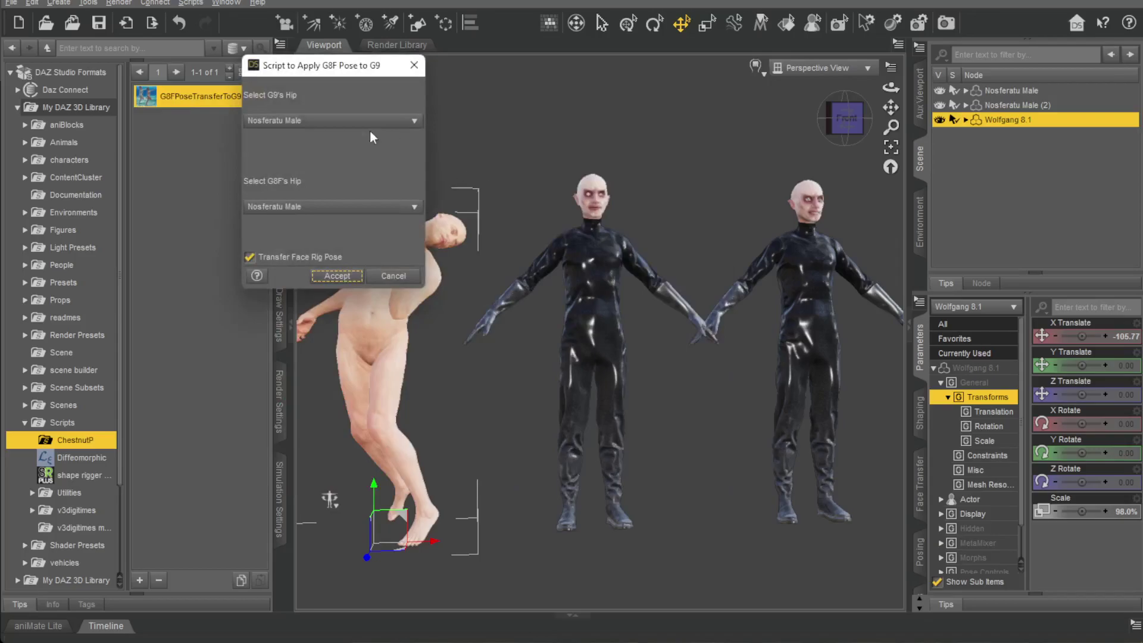
click(334, 131)
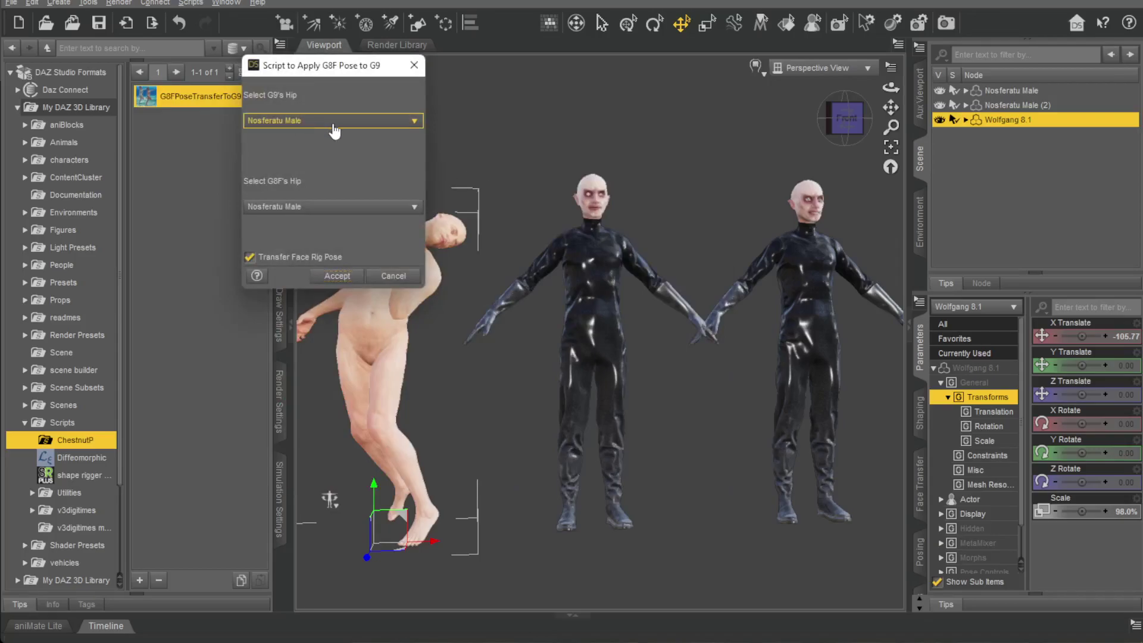
click(334, 130)
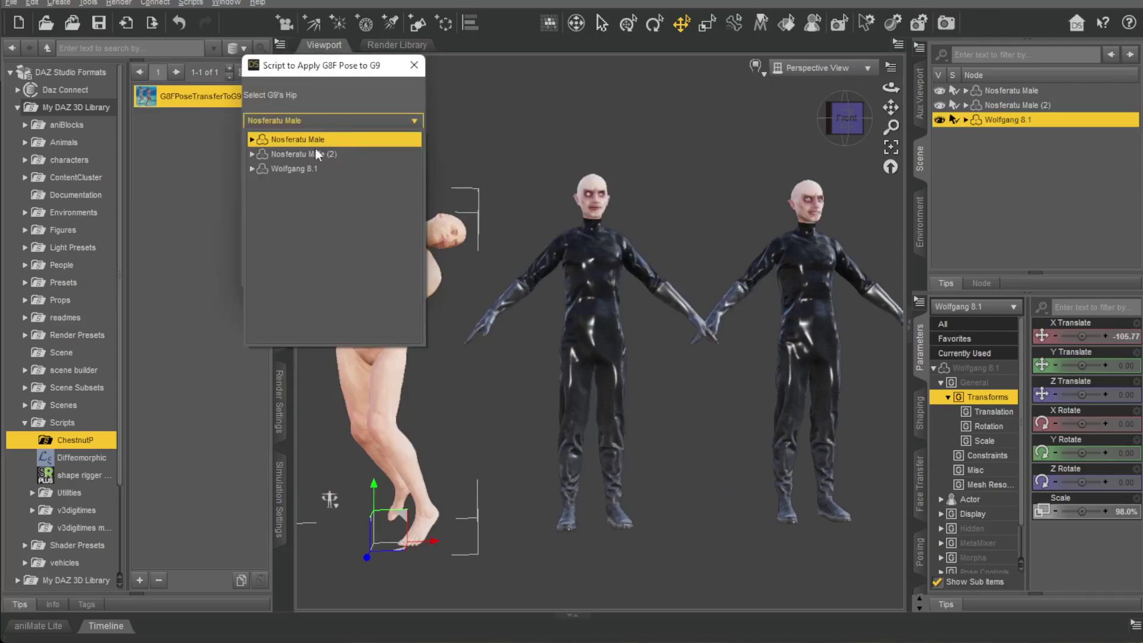
click(251, 155)
click(287, 171)
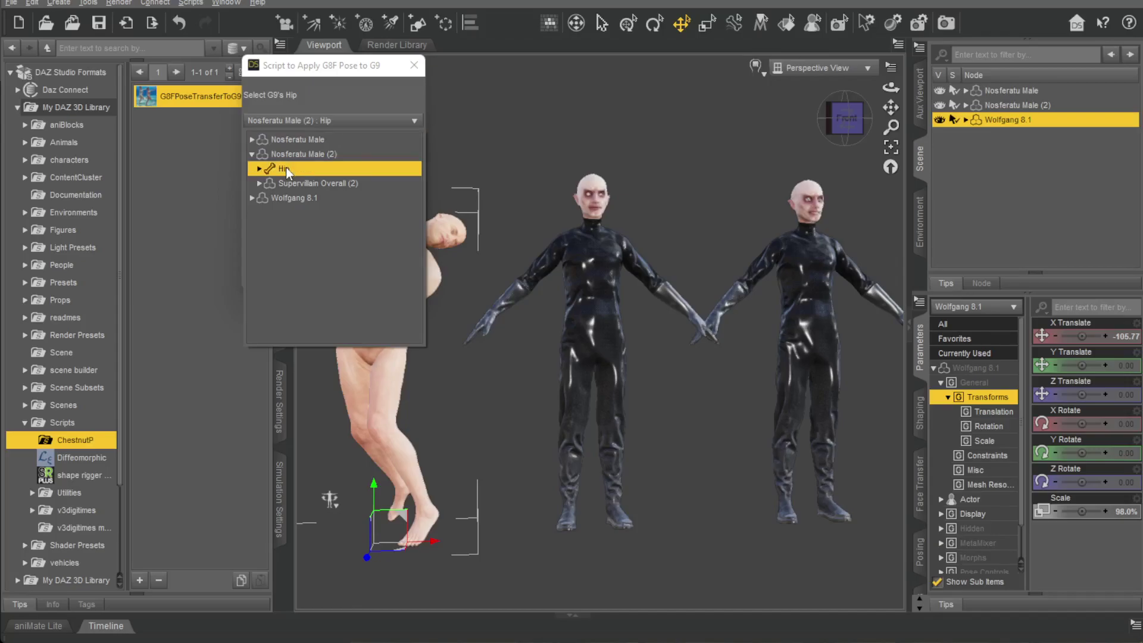
click(296, 361)
Set the G8F hip to Wolfgang 8.1 : Hip and accept the pose transfer
click(364, 208)
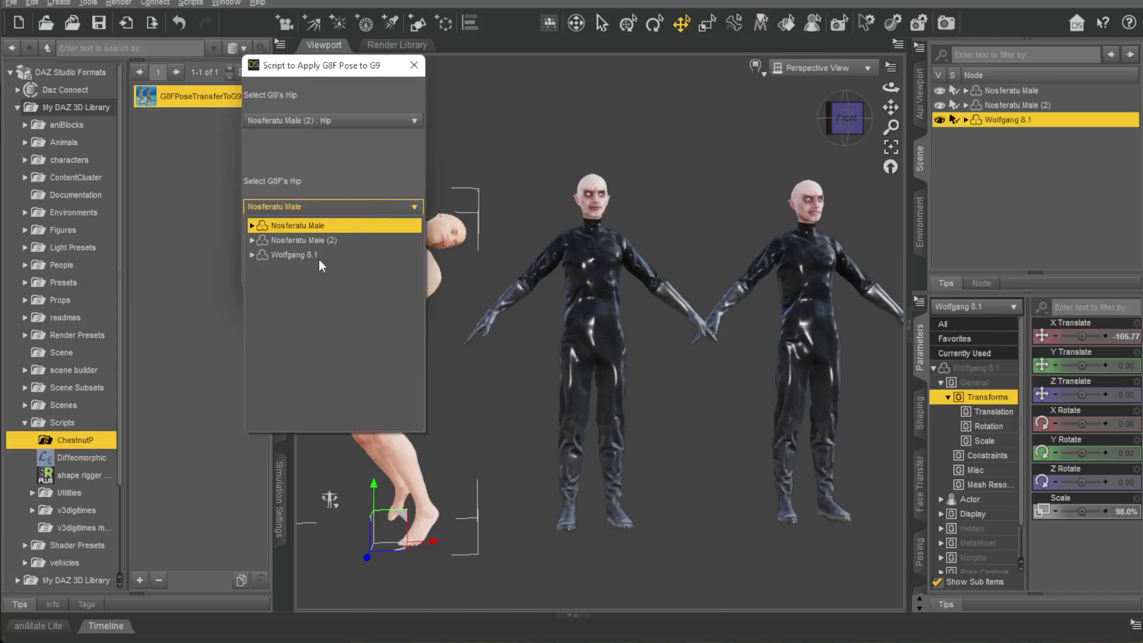
click(251, 255)
click(287, 271)
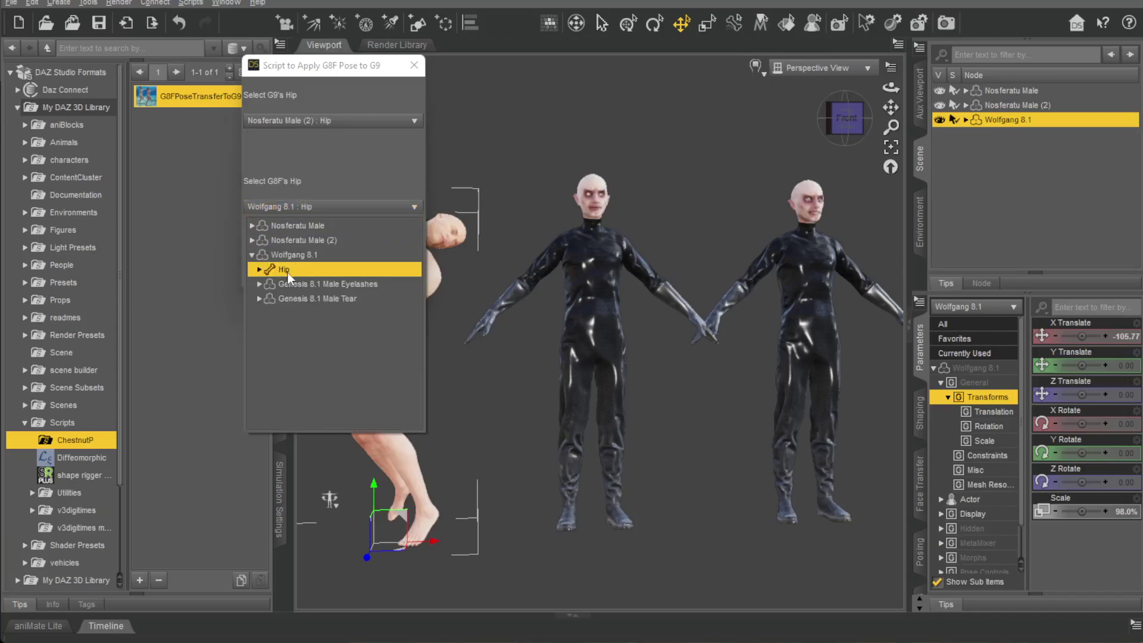
click(414, 212)
click(337, 275)
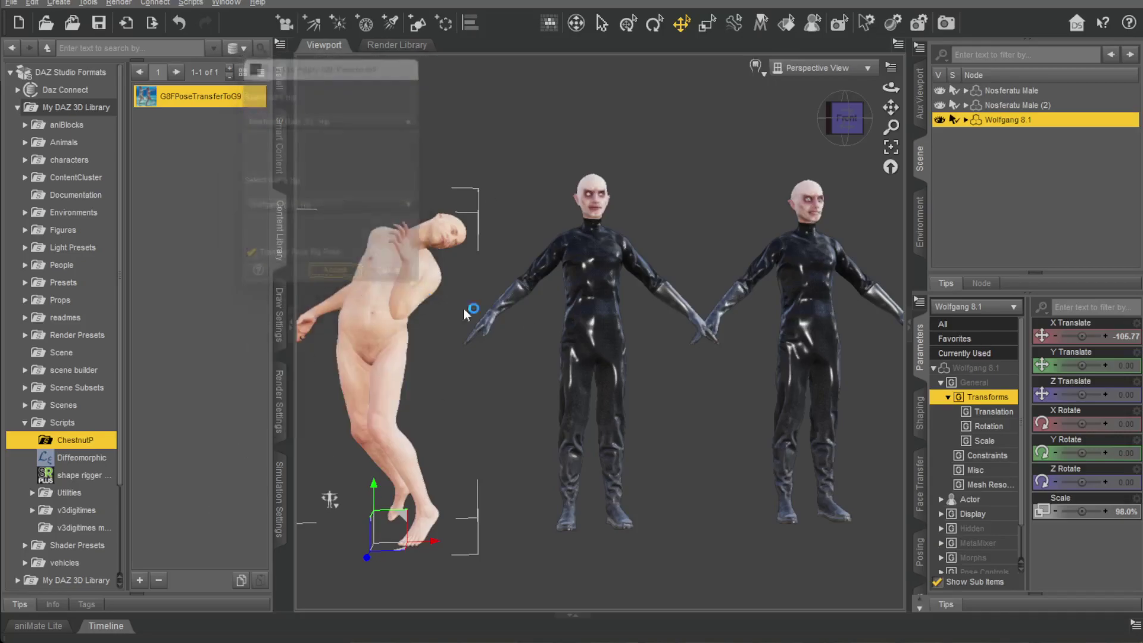
click(844, 122)
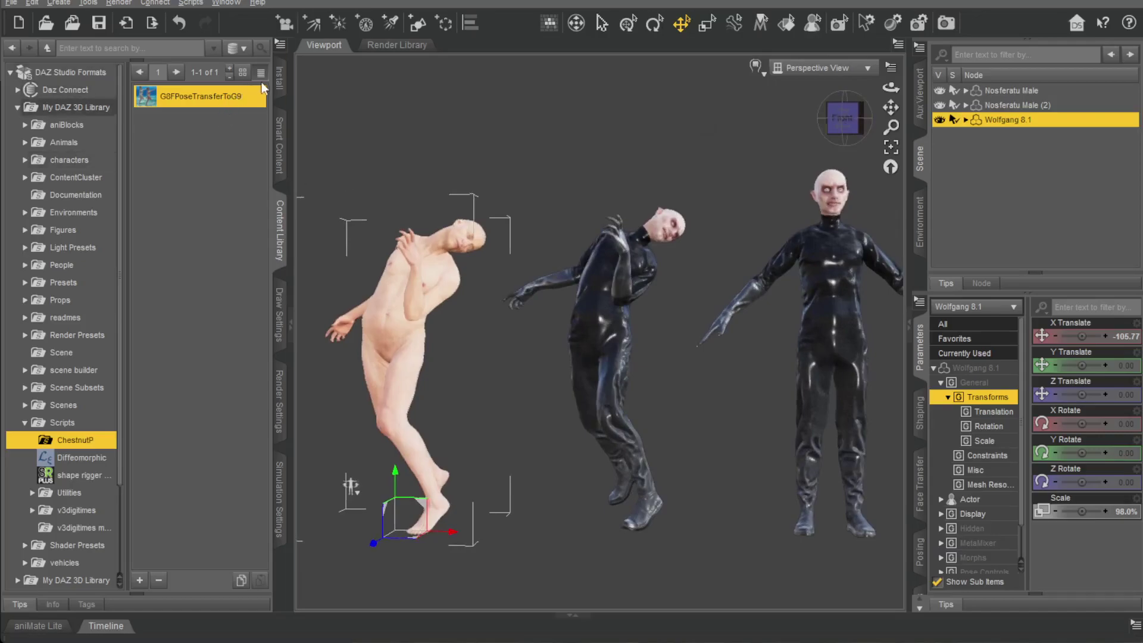
Filter installed products to Falling poses, then select Living Dead Markus FallA in Files
click(285, 135)
click(33, 84)
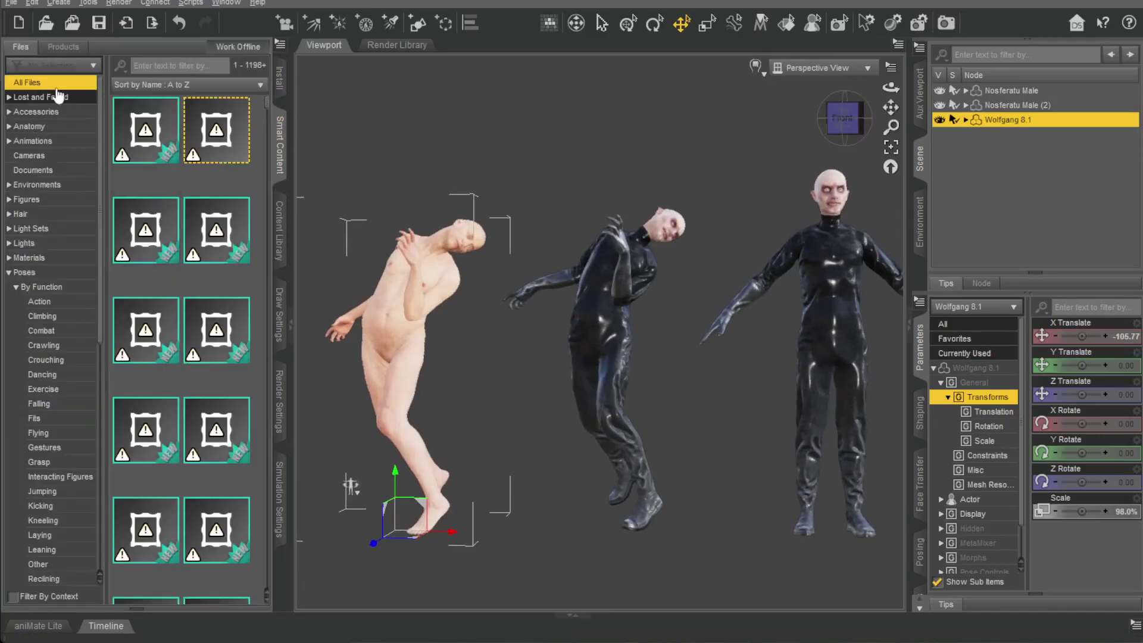
click(62, 47)
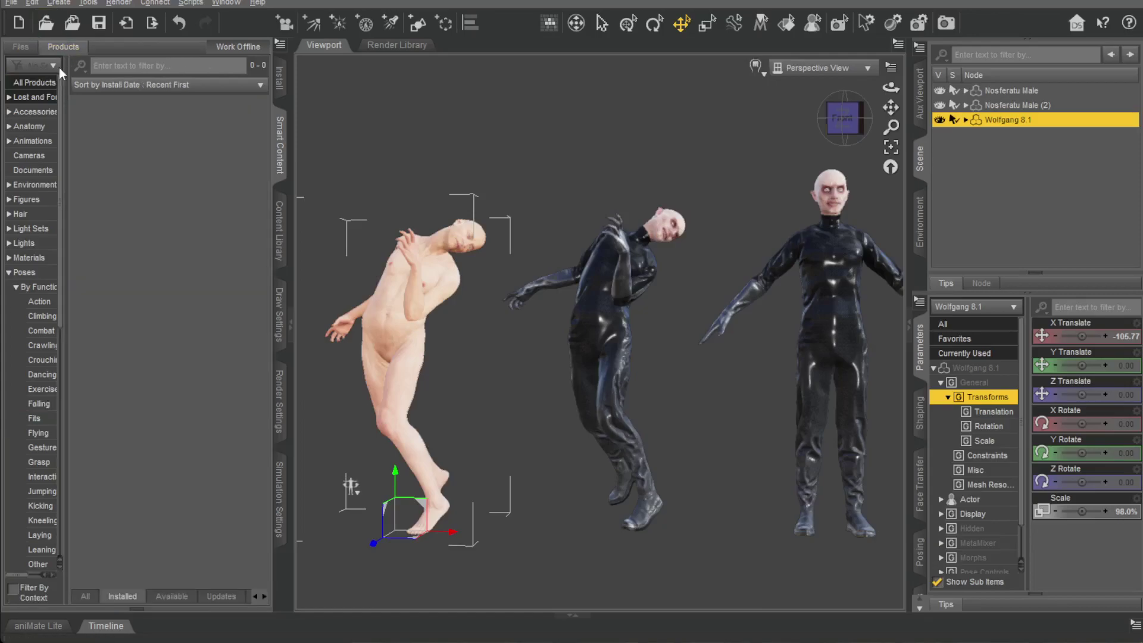
click(28, 82)
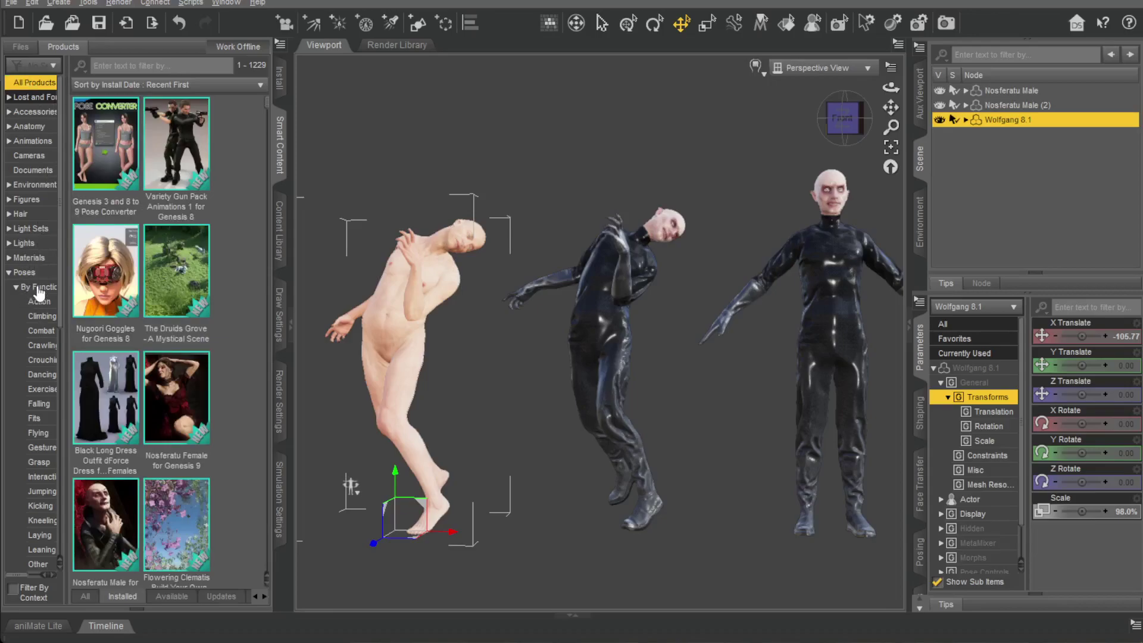
click(40, 404)
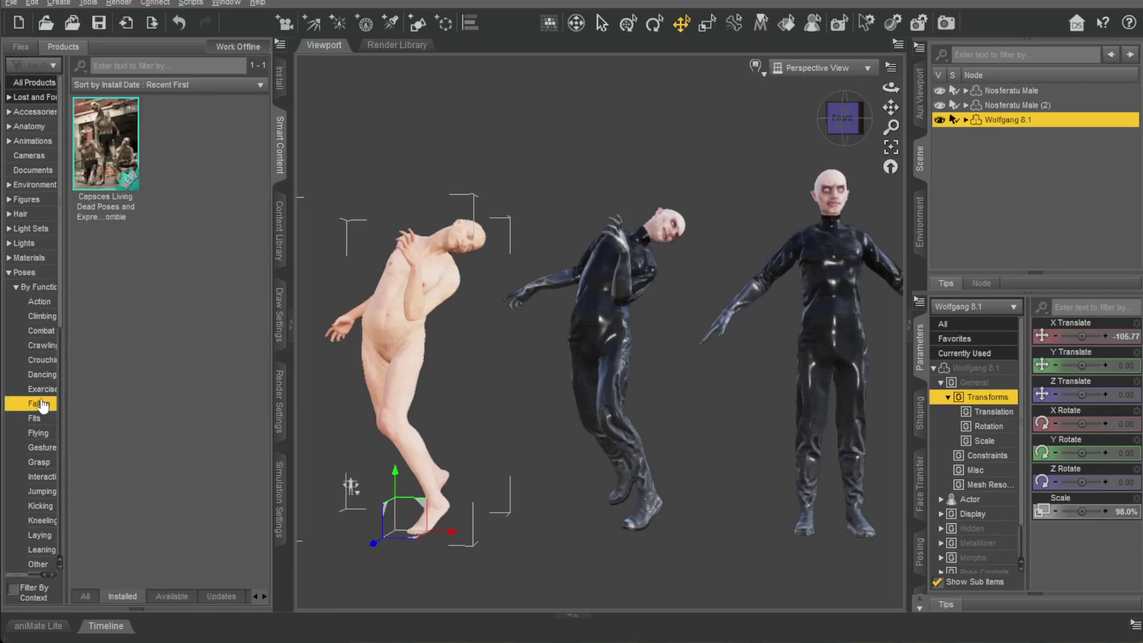
click(21, 47)
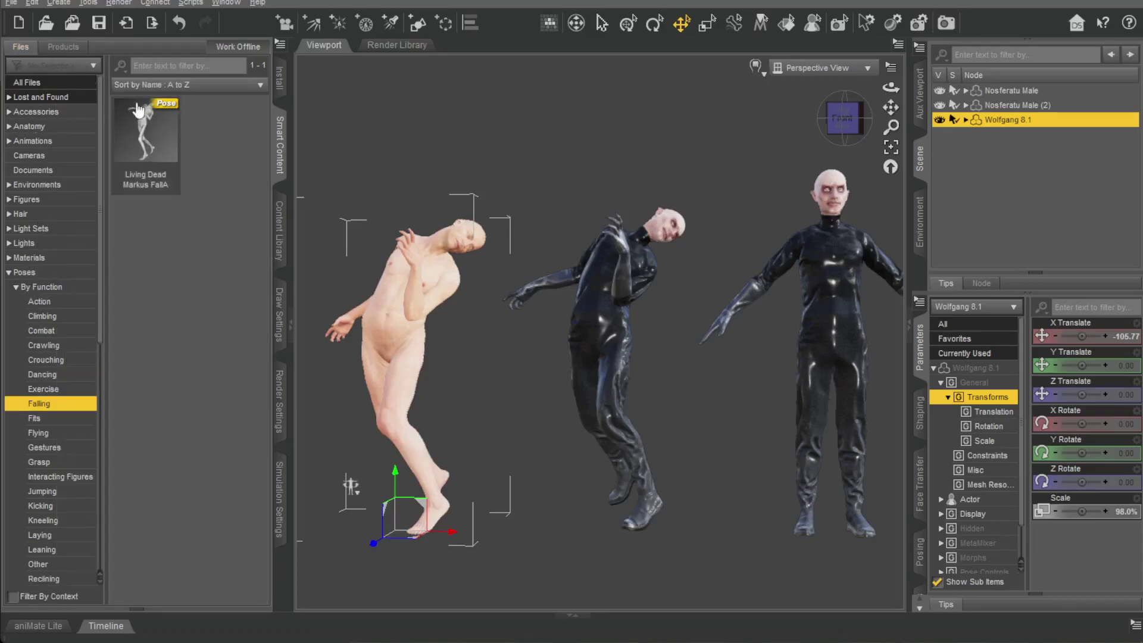
click(137, 110)
Select Nosferatu Male and launch the G3 and G8 to G9 Pose Converter on it
click(191, 3)
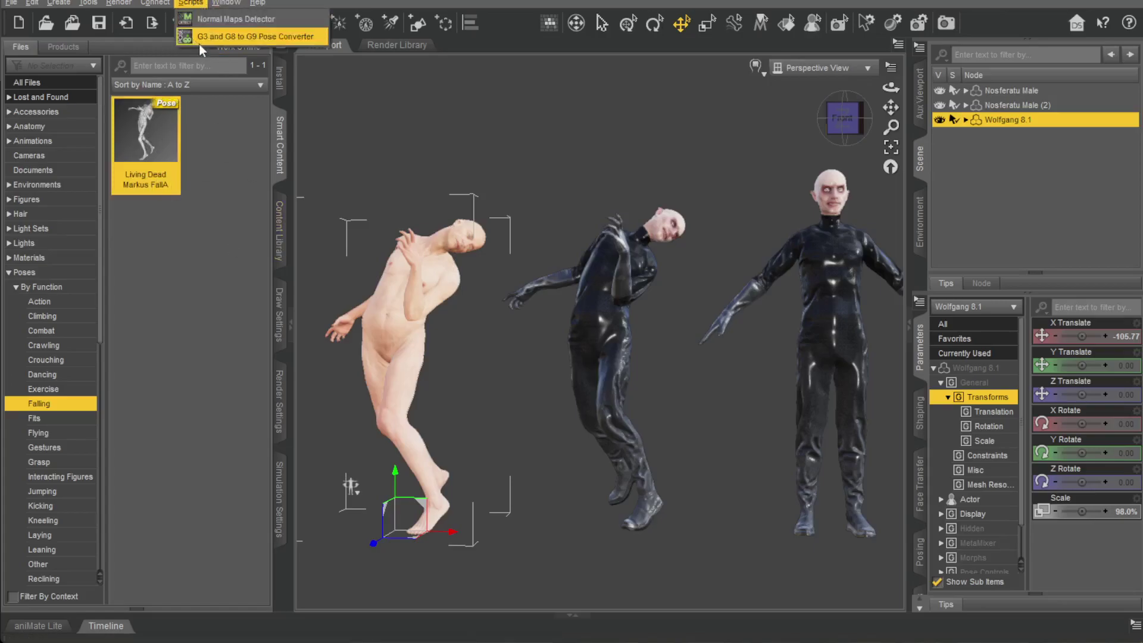
click(220, 37)
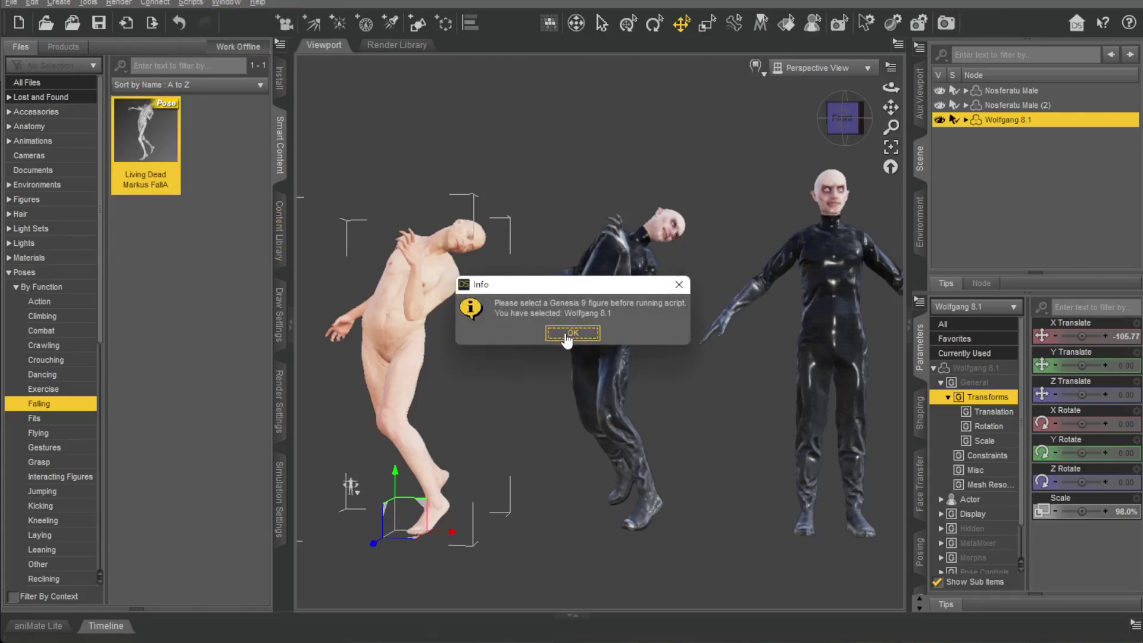
click(566, 333)
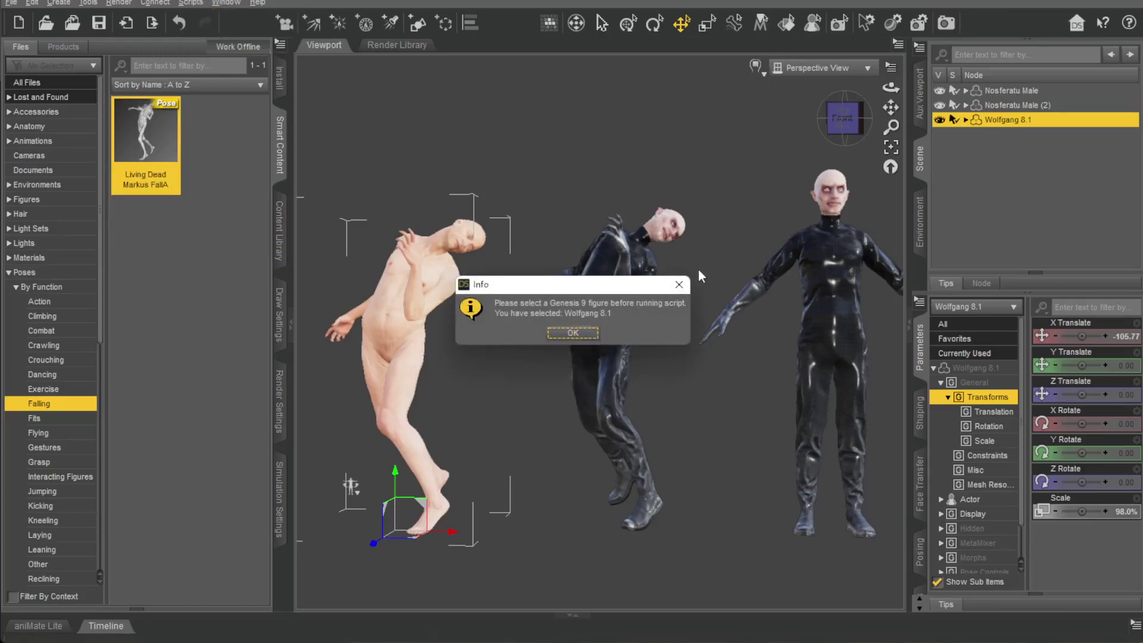
click(1004, 90)
click(190, 3)
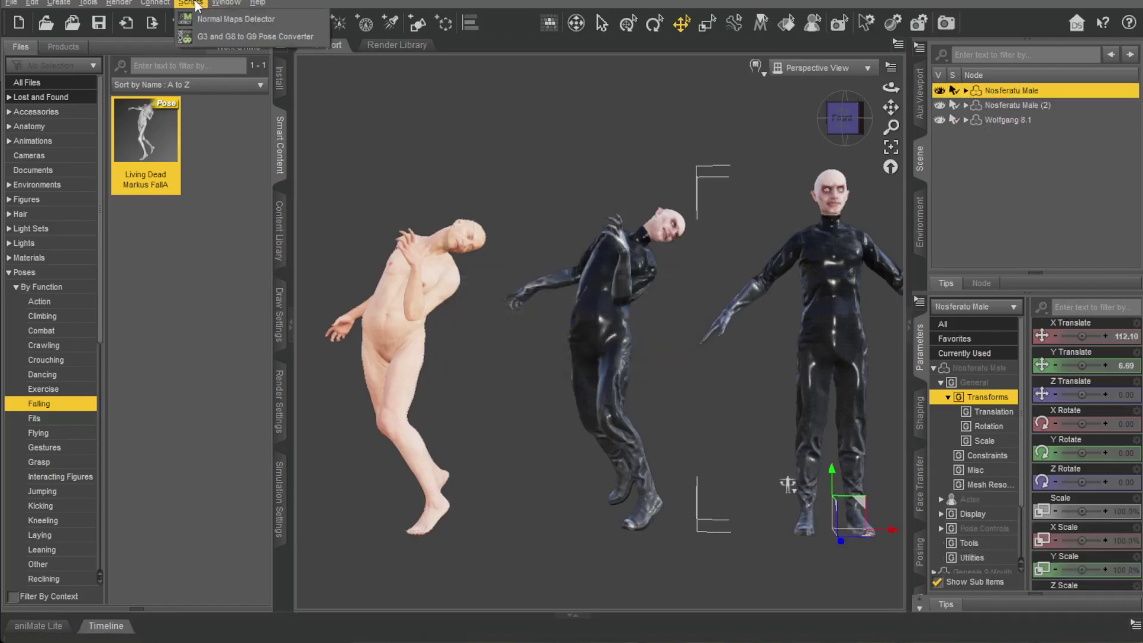
click(228, 37)
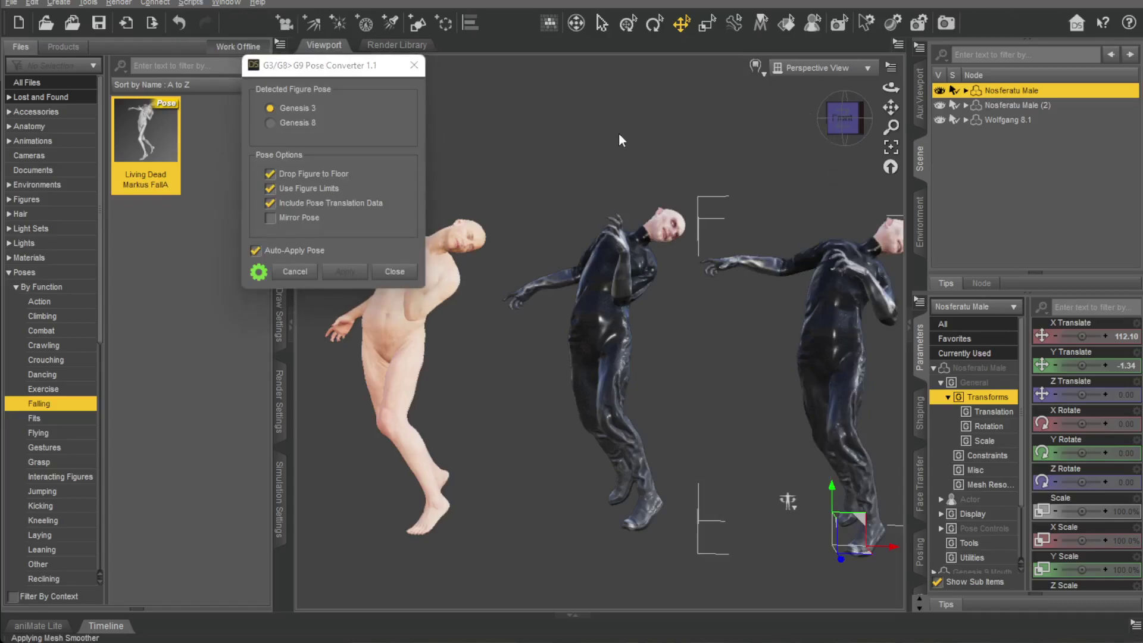
Convert as Genesis 8 with floor drop and translation data on, figure limits off
click(275, 122)
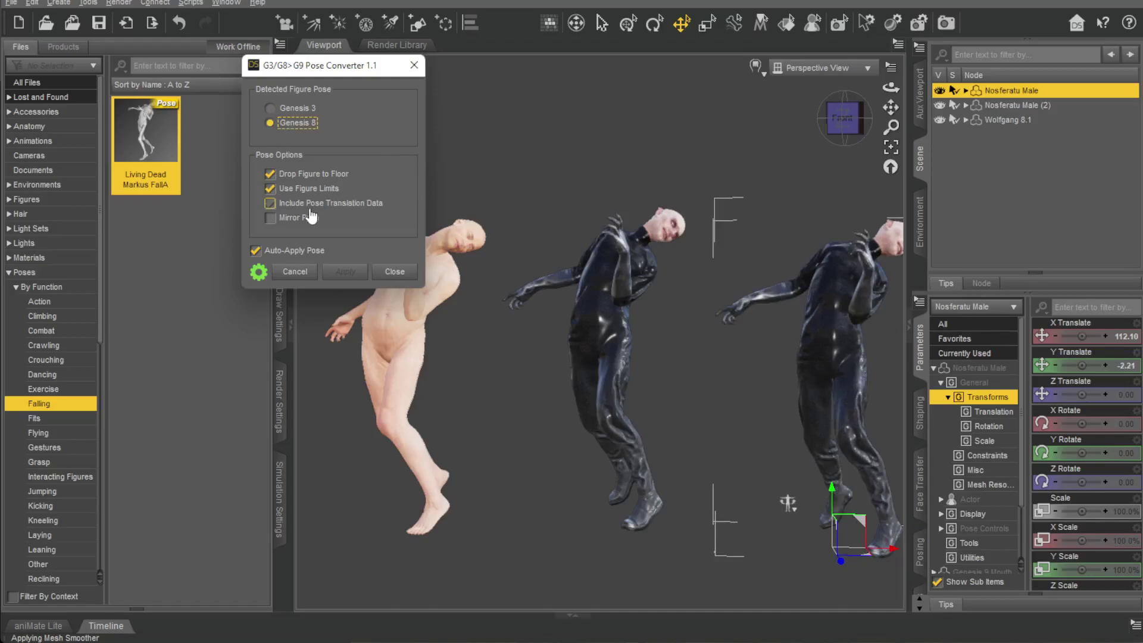
click(271, 174)
click(270, 174)
click(271, 189)
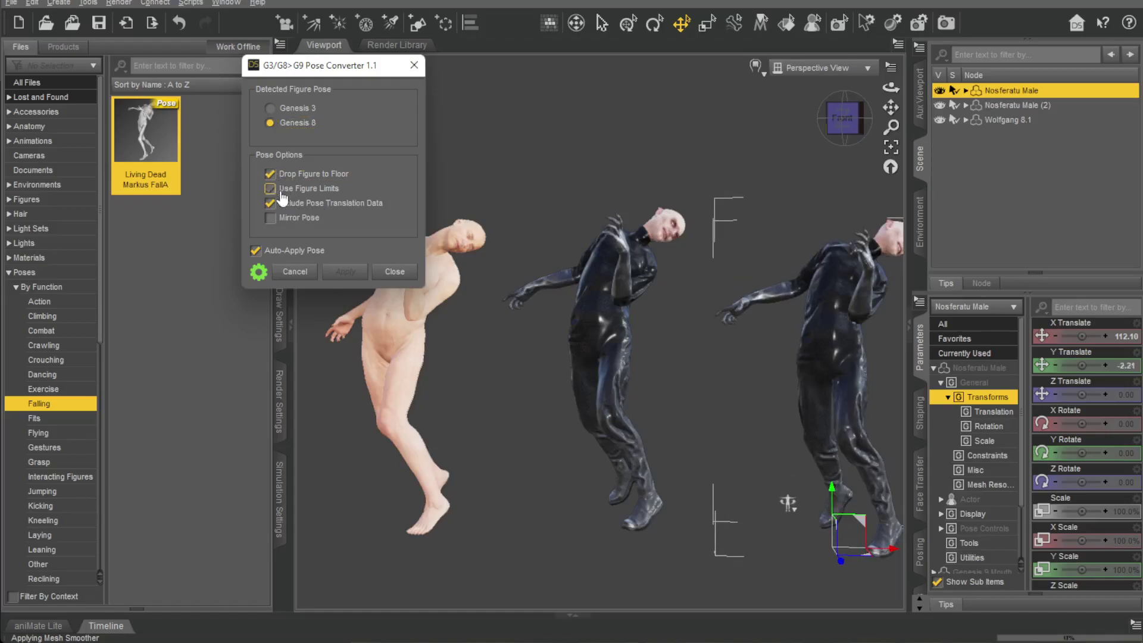
click(280, 190)
click(270, 204)
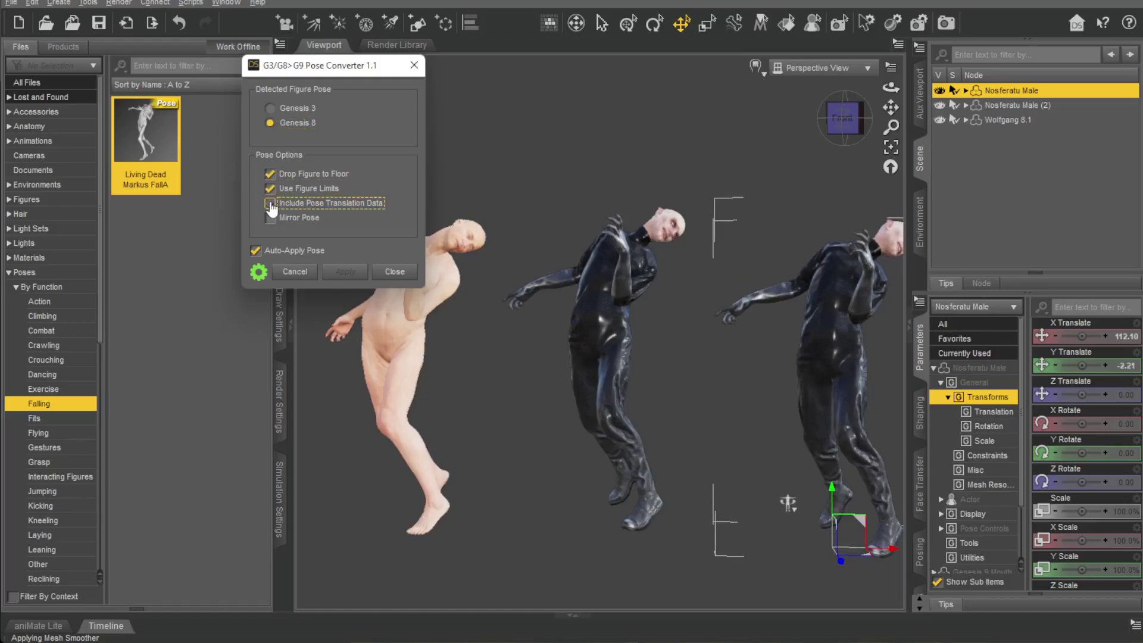
click(271, 204)
click(272, 189)
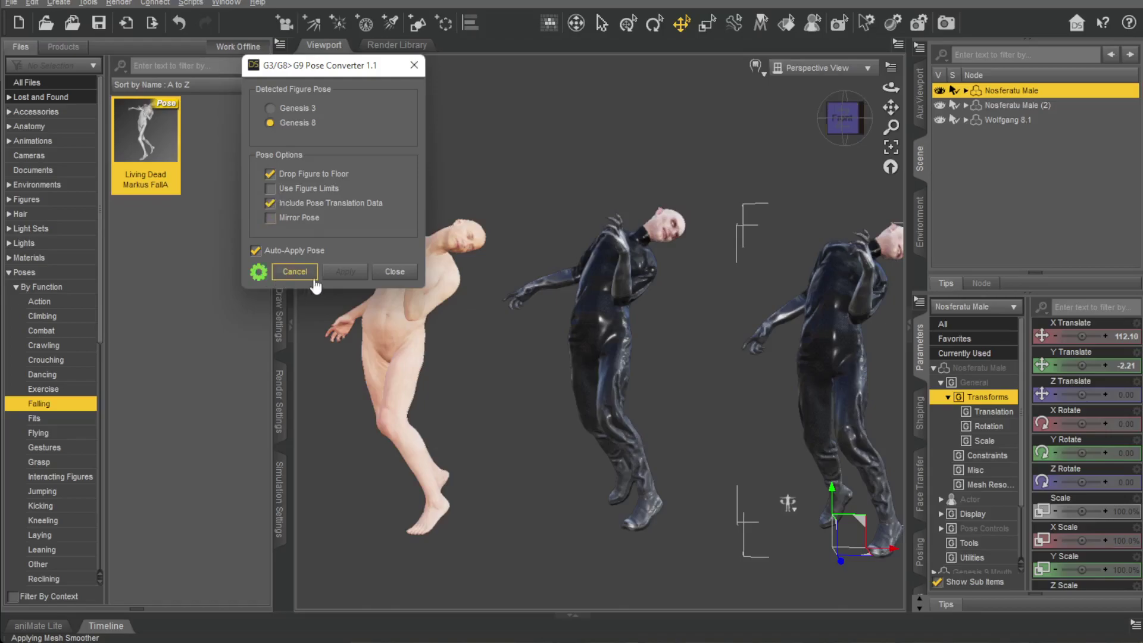
Close the Pose Converter and inspect the figures from several angles, ending in Front view
click(394, 271)
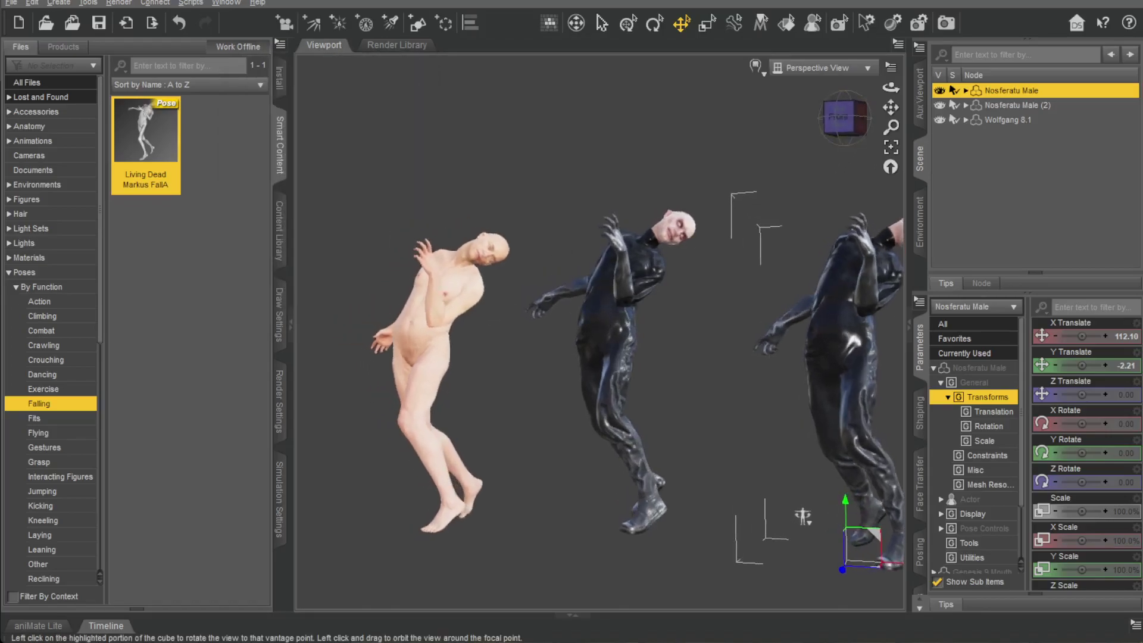
click(847, 119)
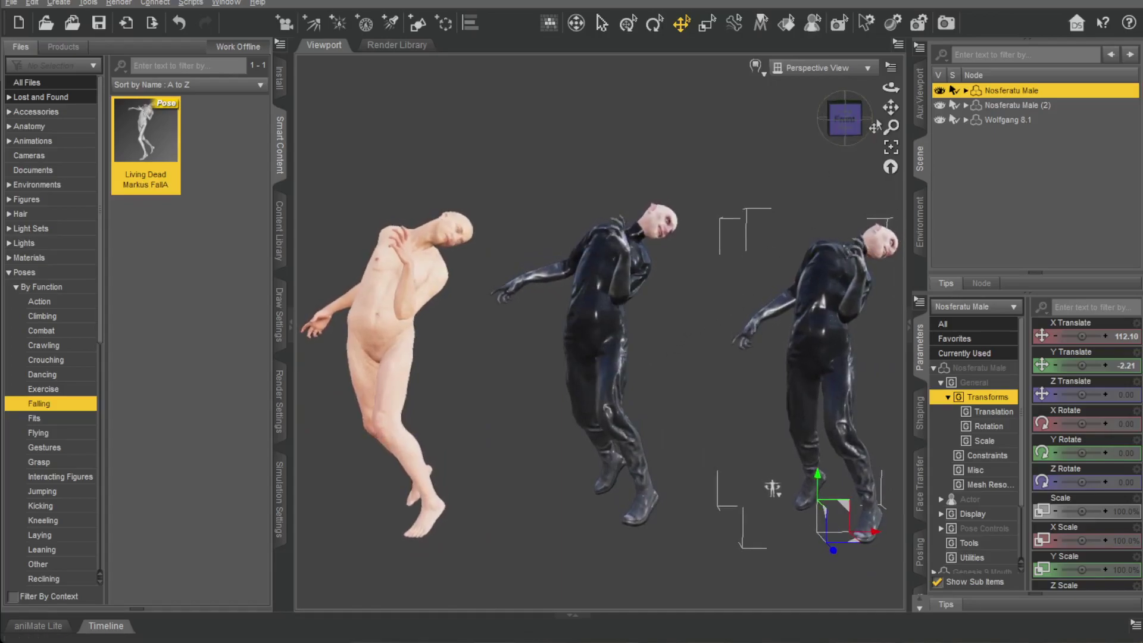
drag(889, 110, 872, 127)
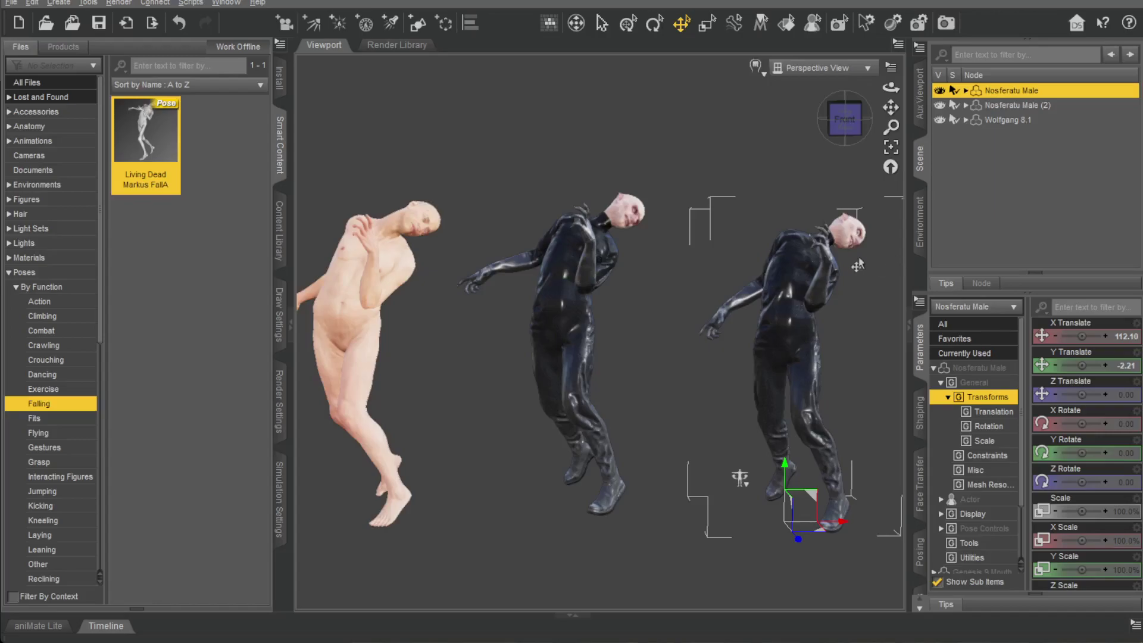
click(855, 119)
alt+drag(619, 554, 345, 458)
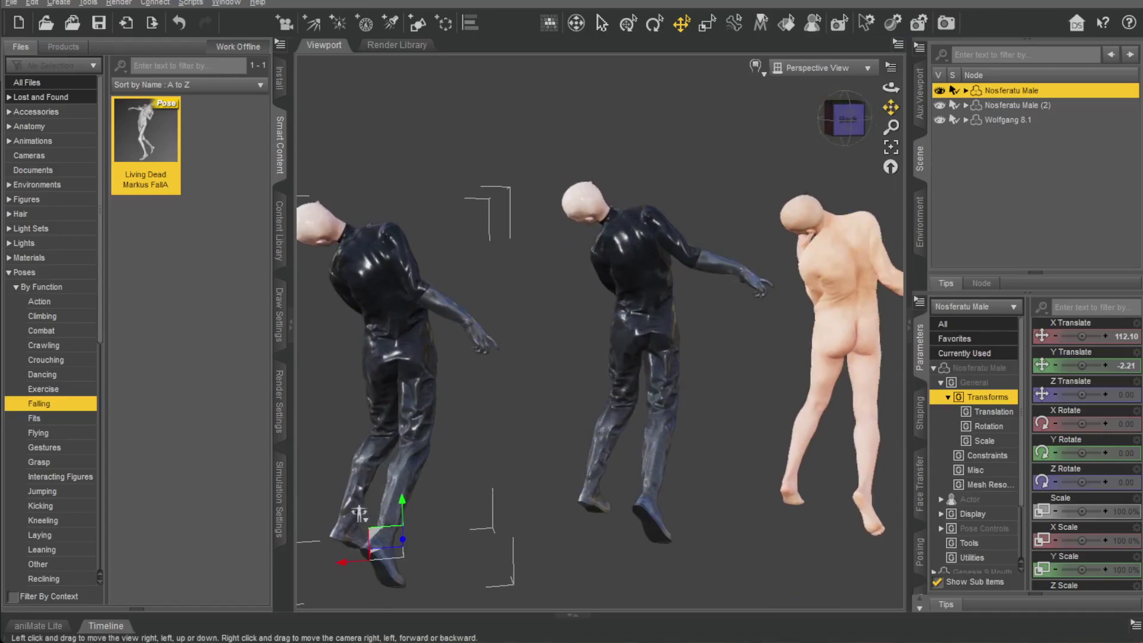
drag(885, 109, 861, 136)
click(861, 135)
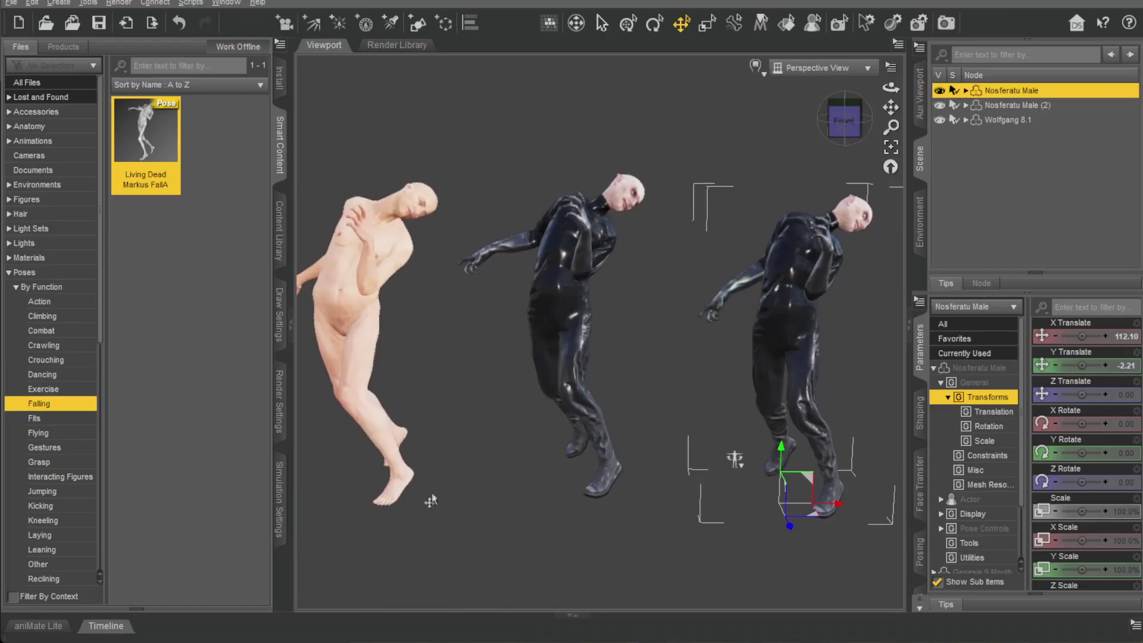
scroll(519, 520, down, 1)
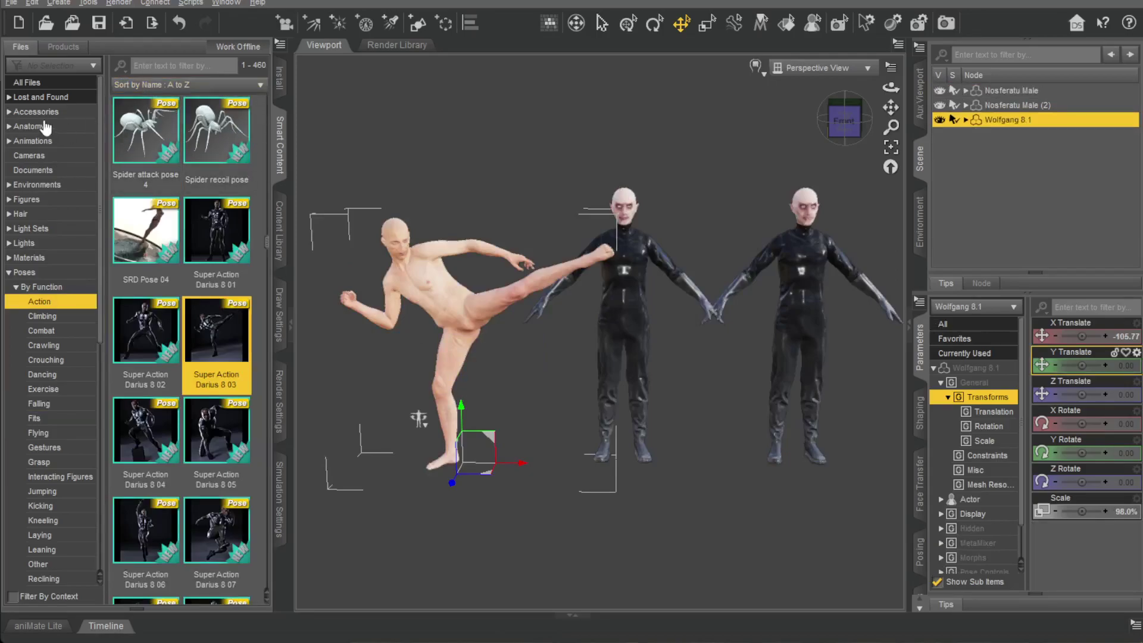
Select the Super Action Darius 8 03 Action pose and the Nosferatu Male figure
click(28, 84)
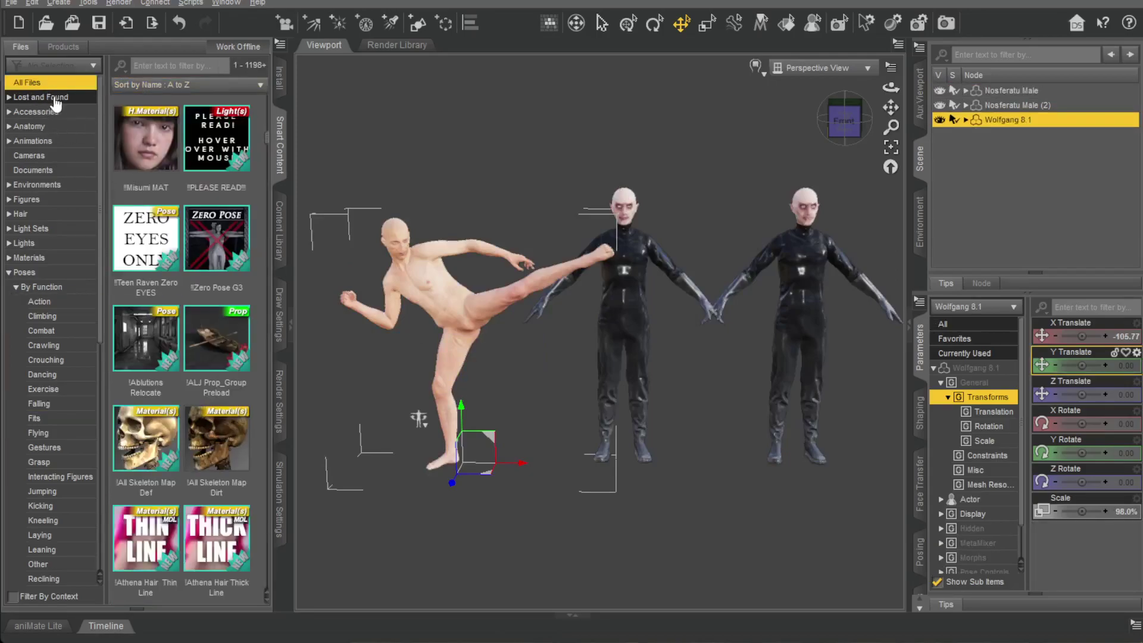
click(39, 288)
click(39, 300)
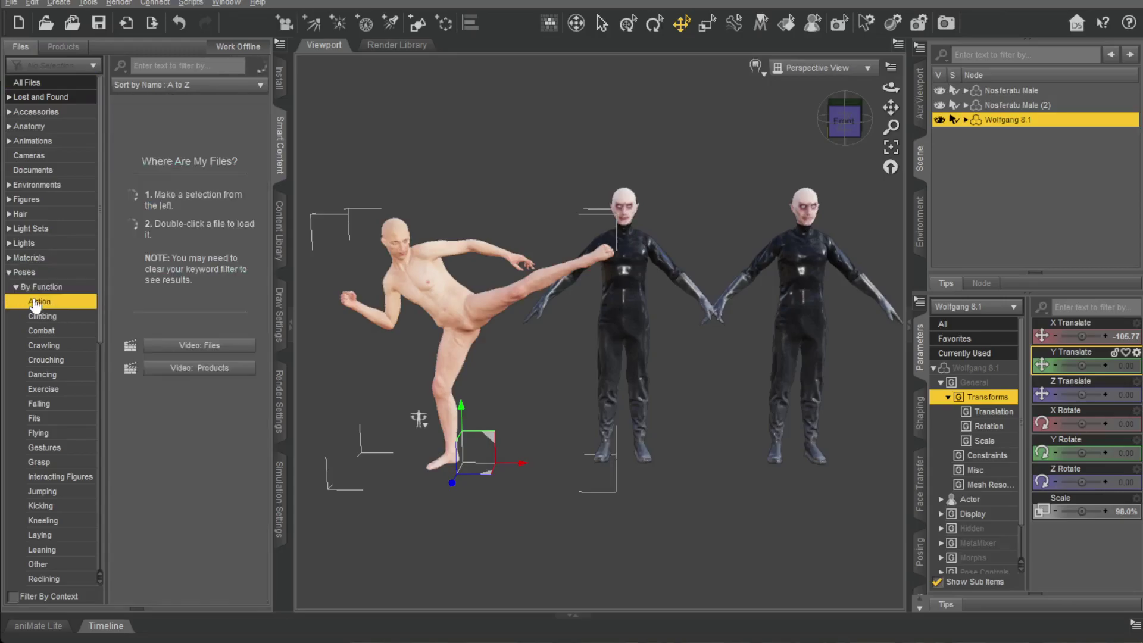
scroll(177, 334, down, 5)
scroll(178, 333, down, 10)
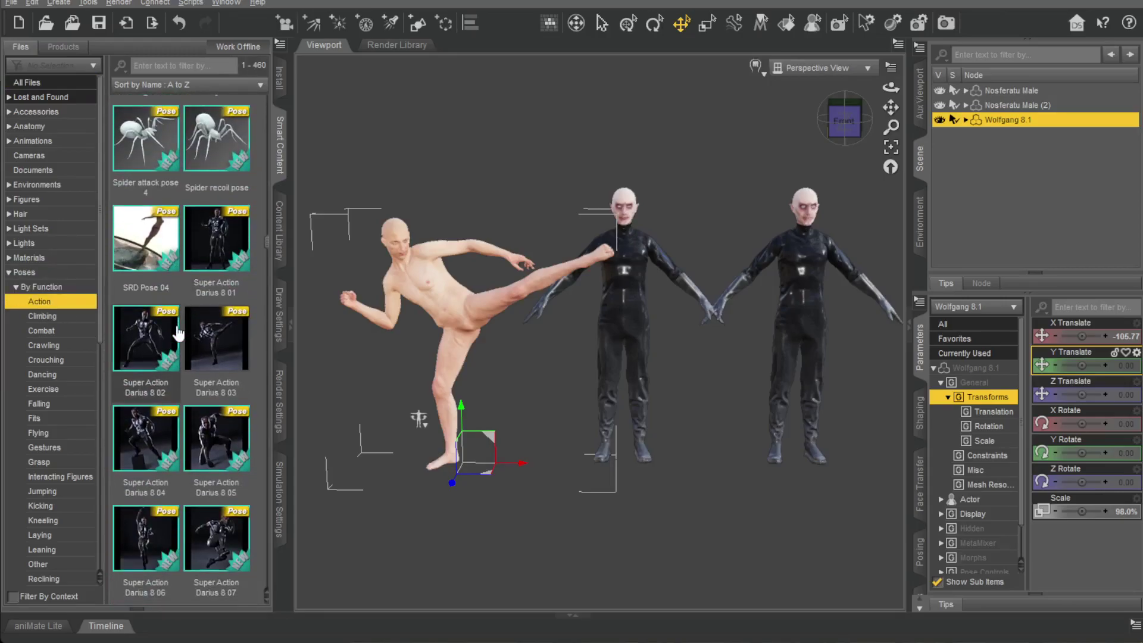
click(216, 340)
click(1010, 92)
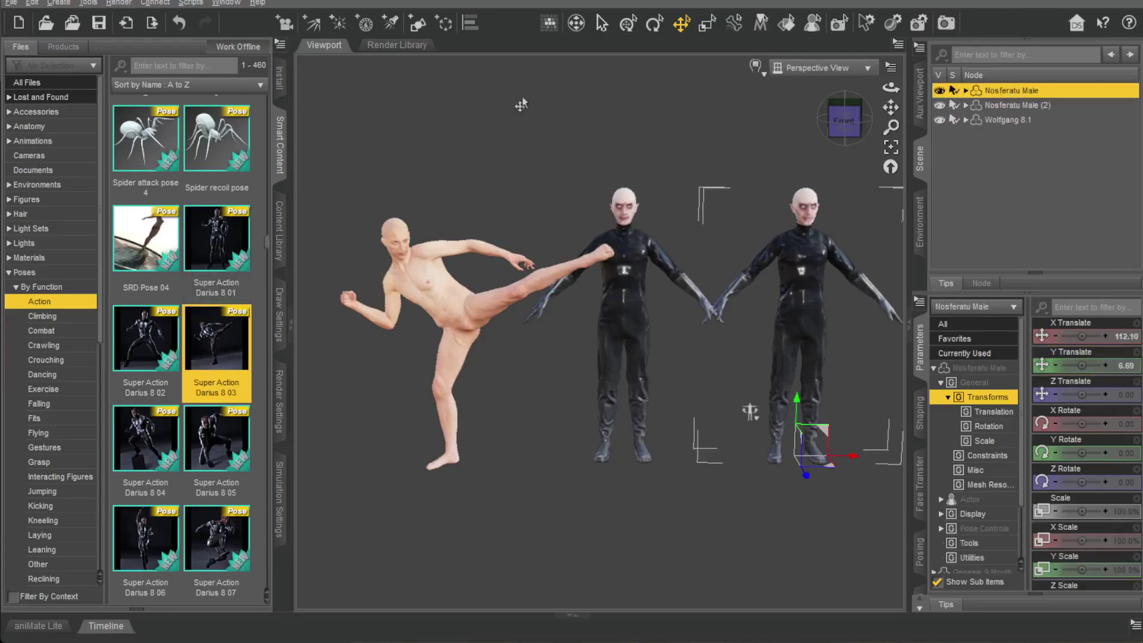
Run the G3 and G8 to G9 Pose Converter on Nosferatu Male, retrying once, and keep the kick
click(189, 3)
click(244, 35)
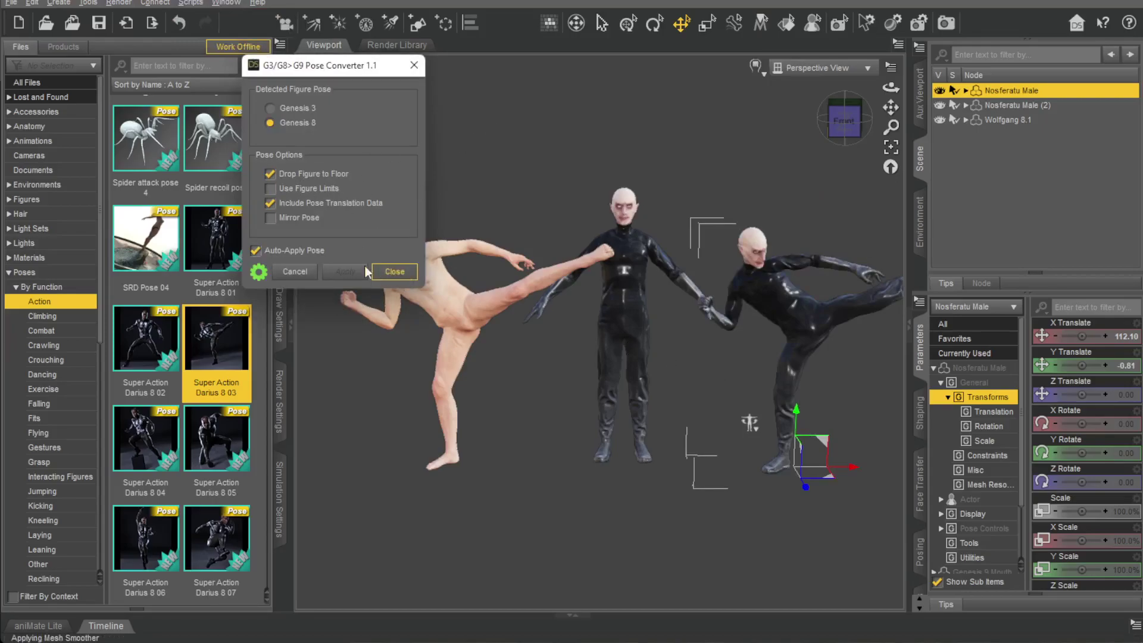
click(295, 272)
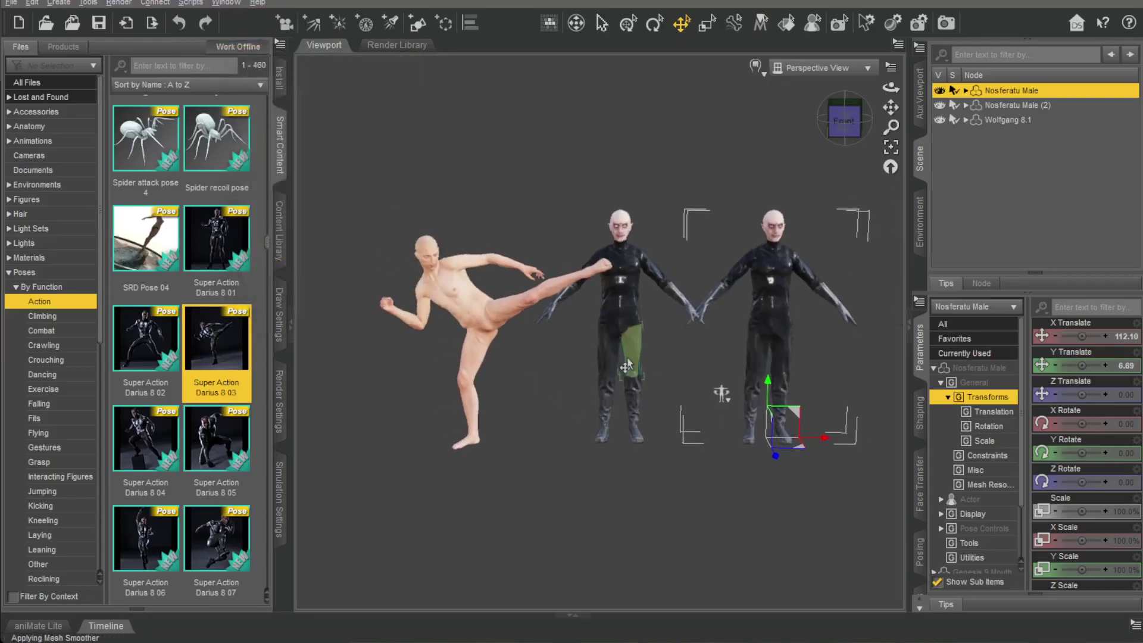
drag(890, 107, 860, 132)
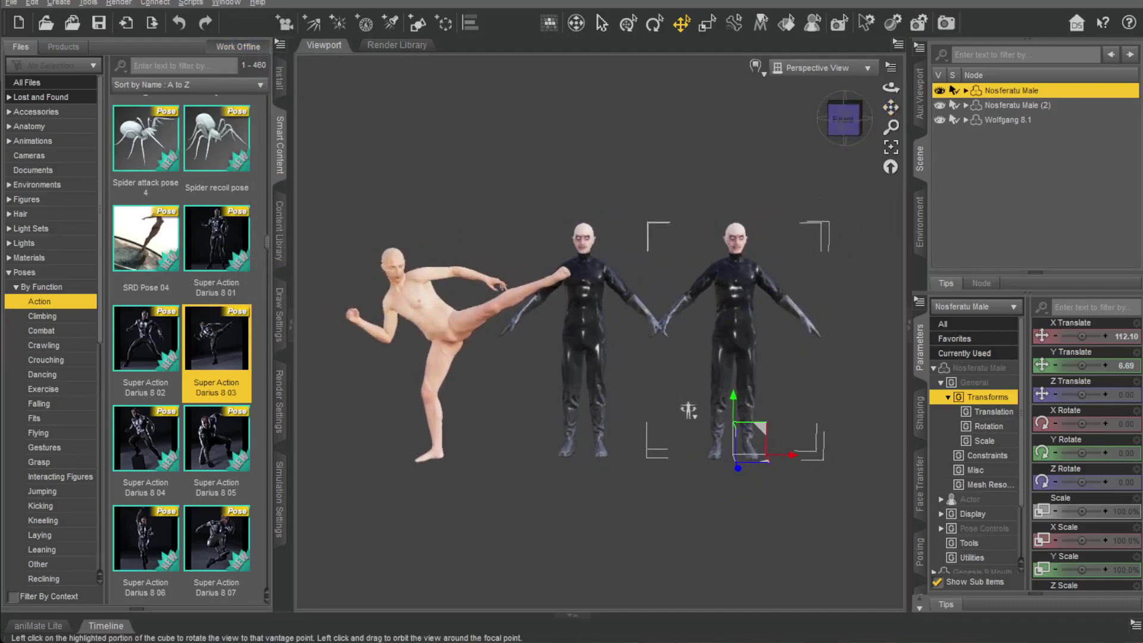
click(189, 2)
click(221, 34)
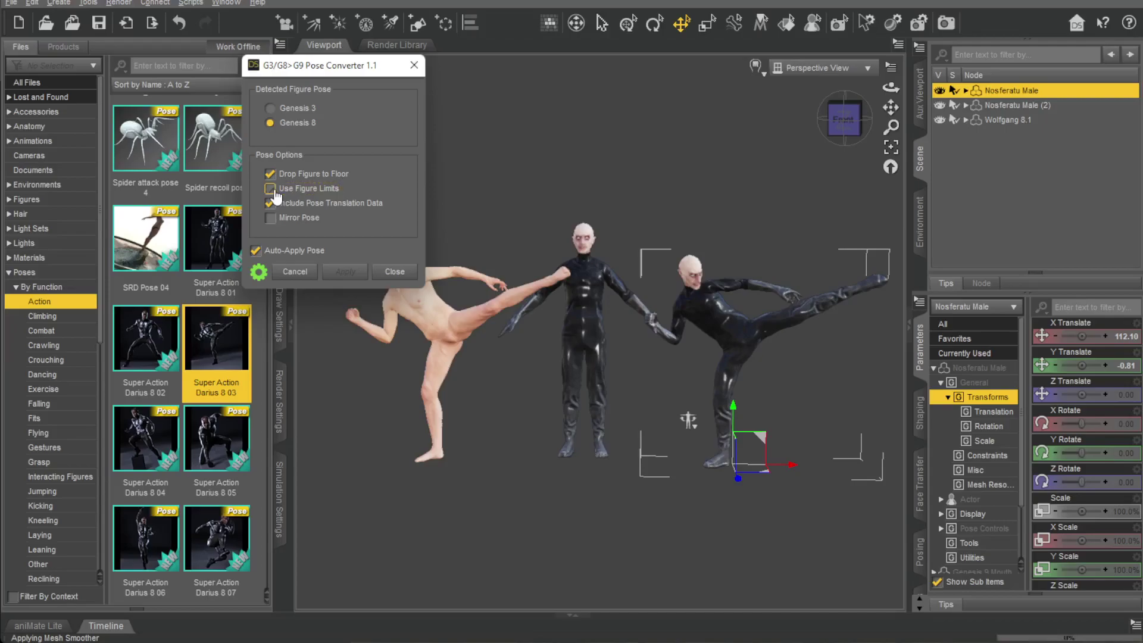
click(395, 271)
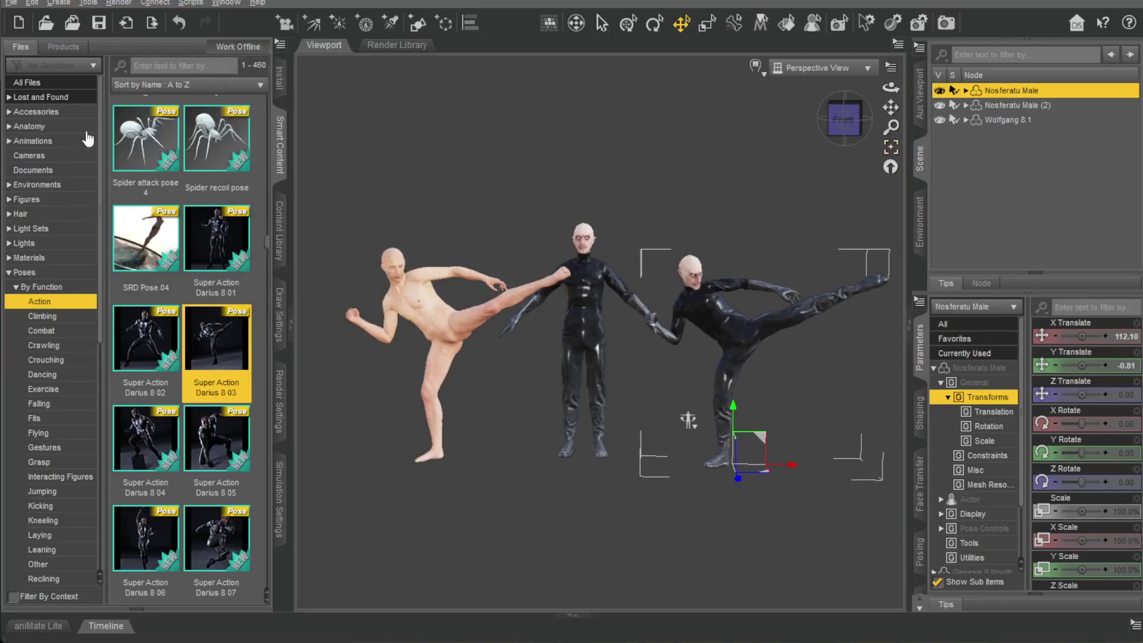
Run G8FPoseTransferToG9 with G9 hip Nosferatu Male (2) : Hip and G8F hip Wolfgang 8.1 : Hip
click(280, 229)
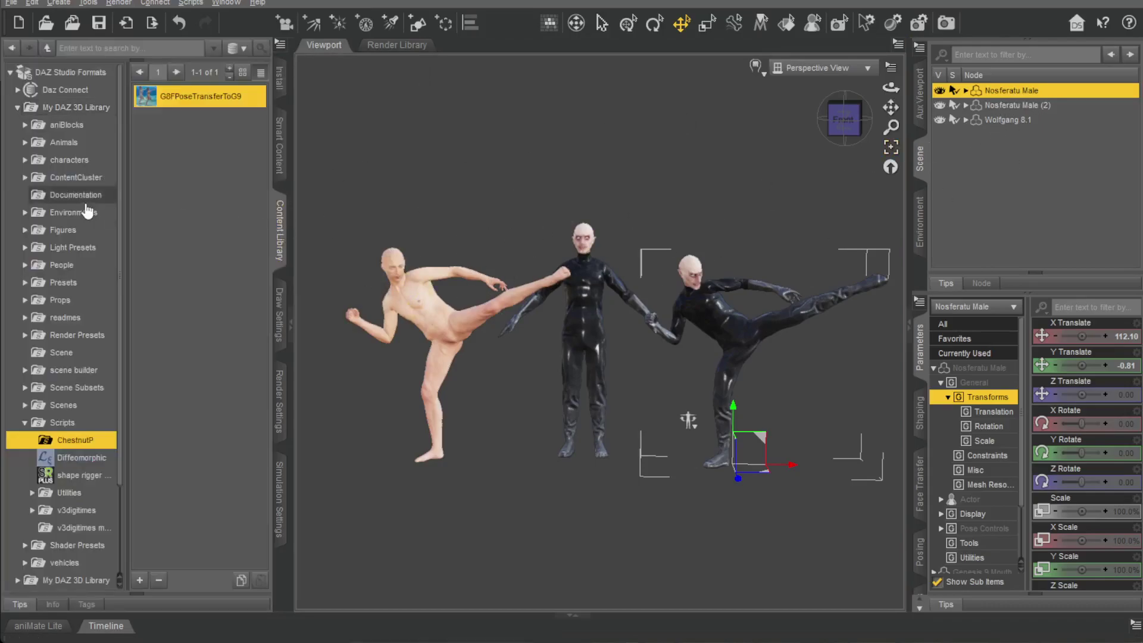
double_click(200, 96)
click(294, 122)
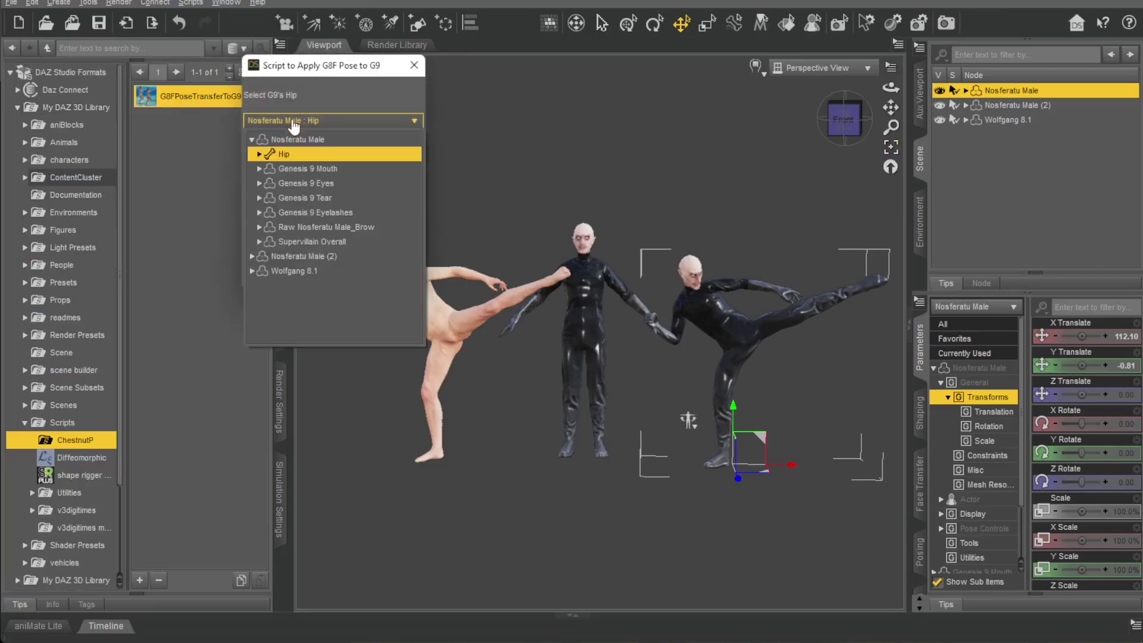
click(251, 256)
click(284, 271)
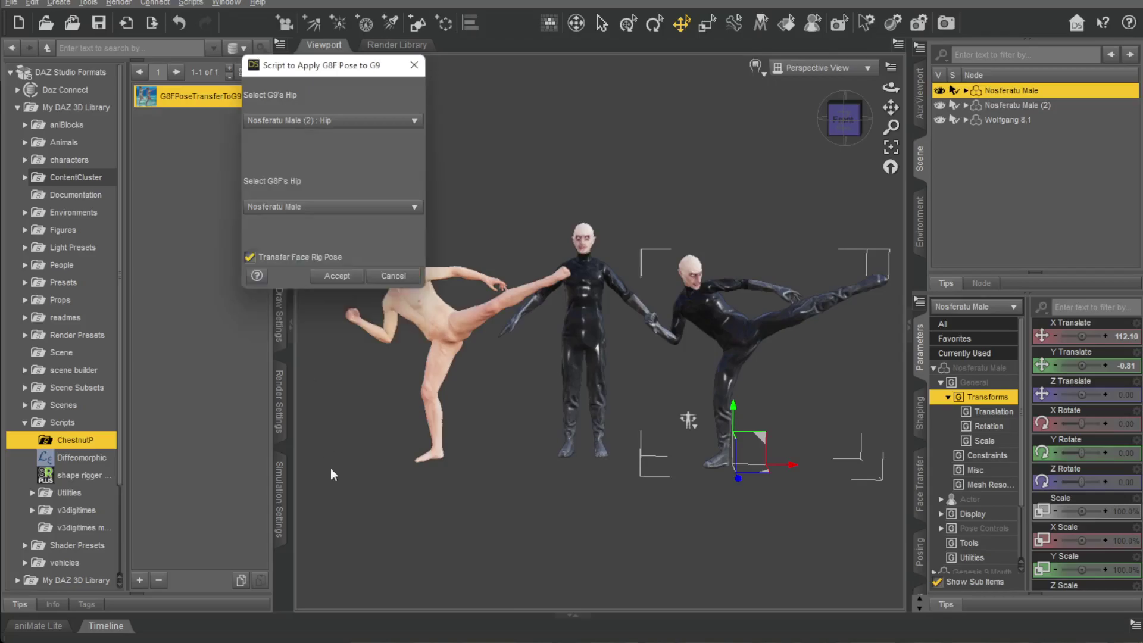
click(302, 207)
click(234, 254)
click(300, 208)
click(251, 255)
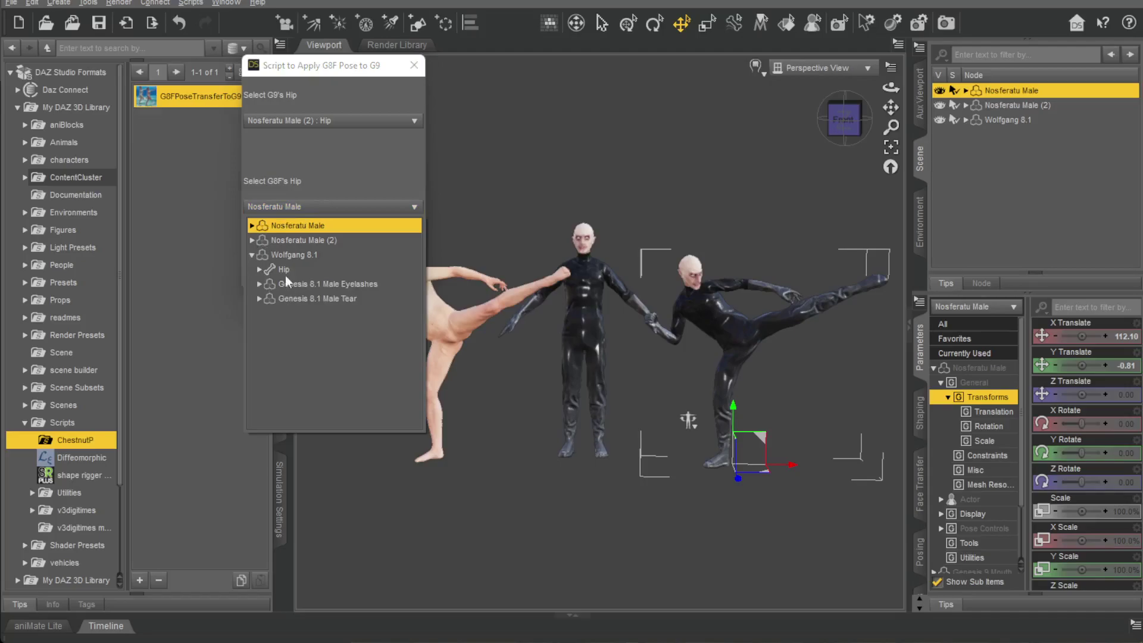
click(284, 273)
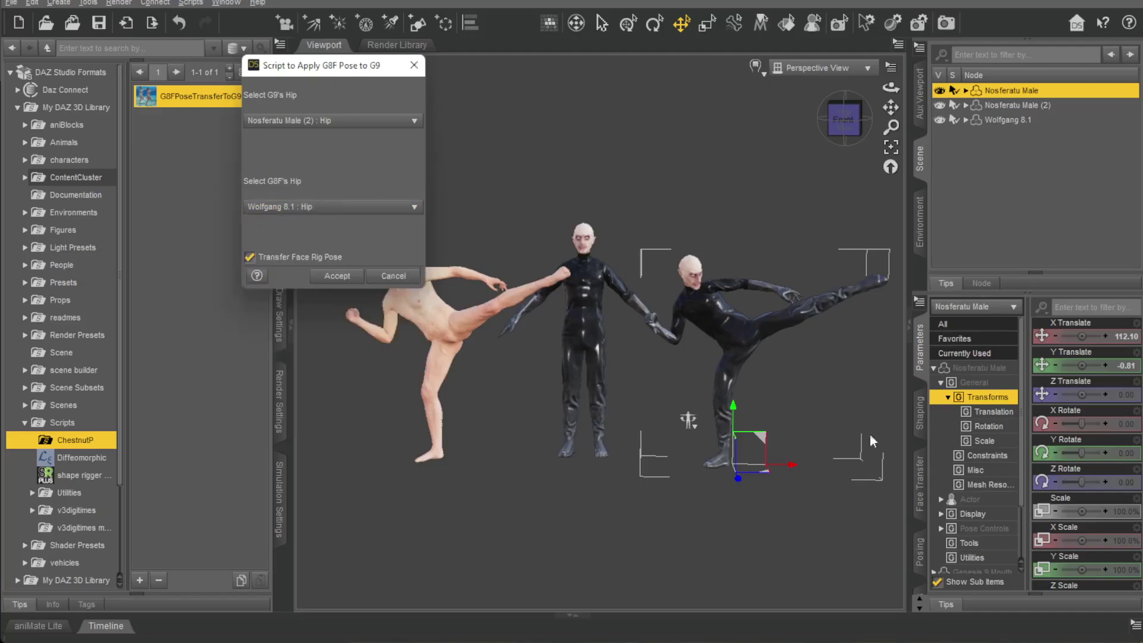
click(334, 276)
scroll(798, 247, up, 6)
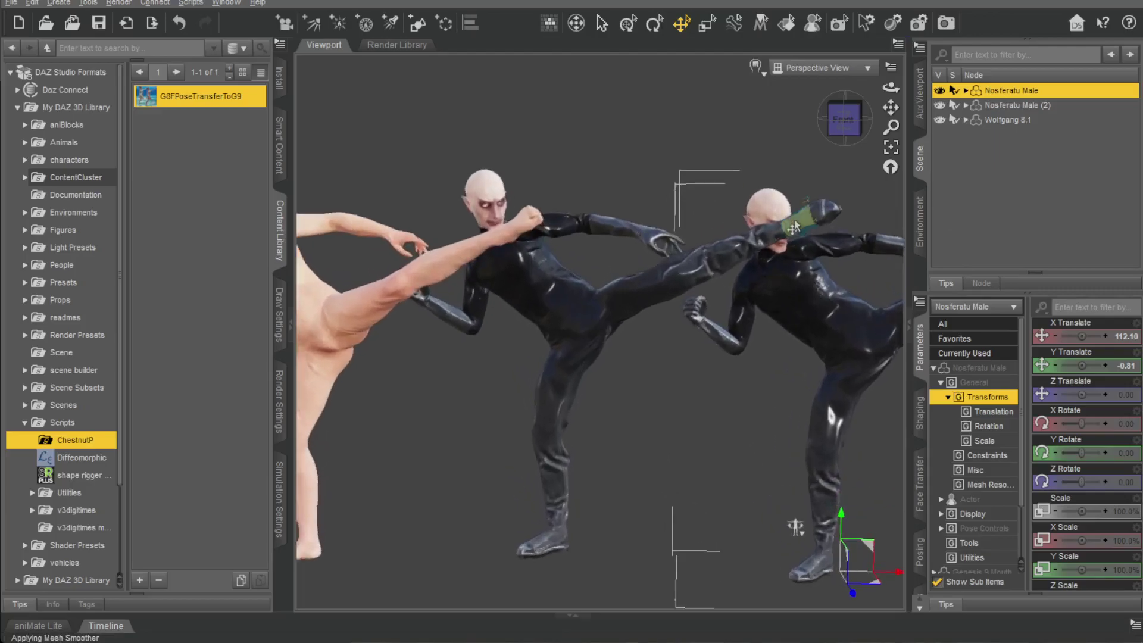
drag(843, 117, 832, 119)
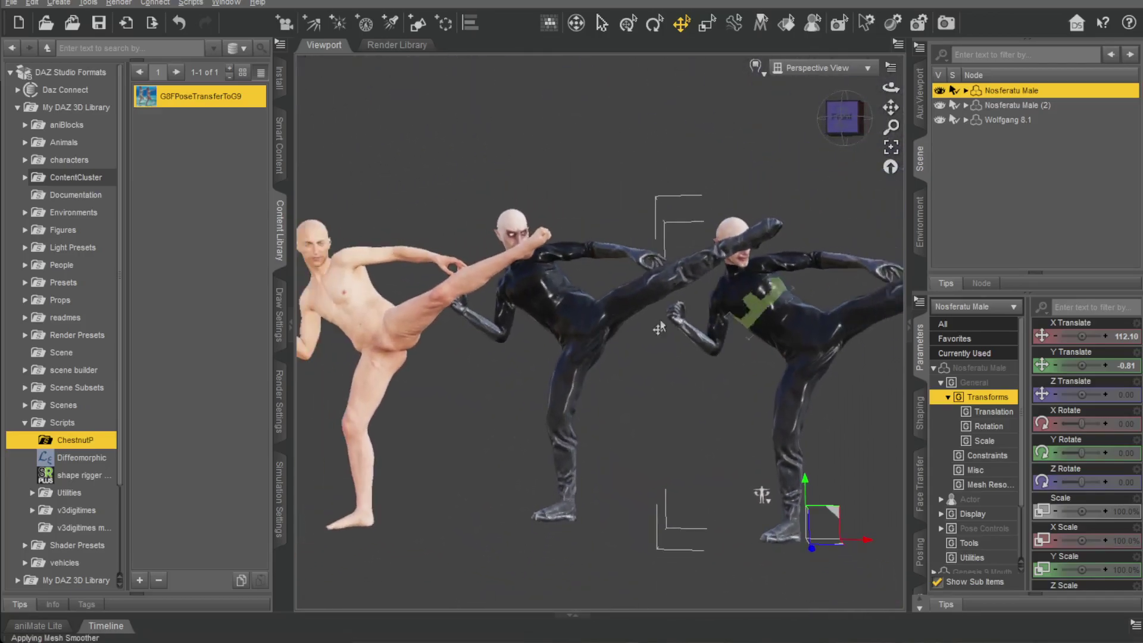
scroll(738, 268, down, 1)
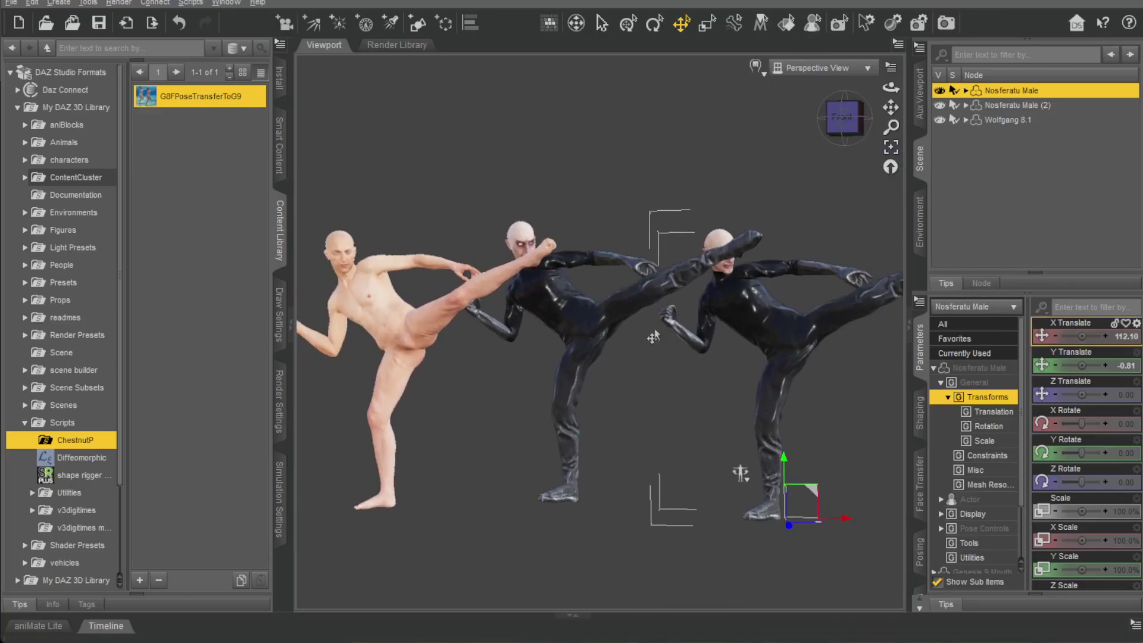
scroll(560, 342, down, 1)
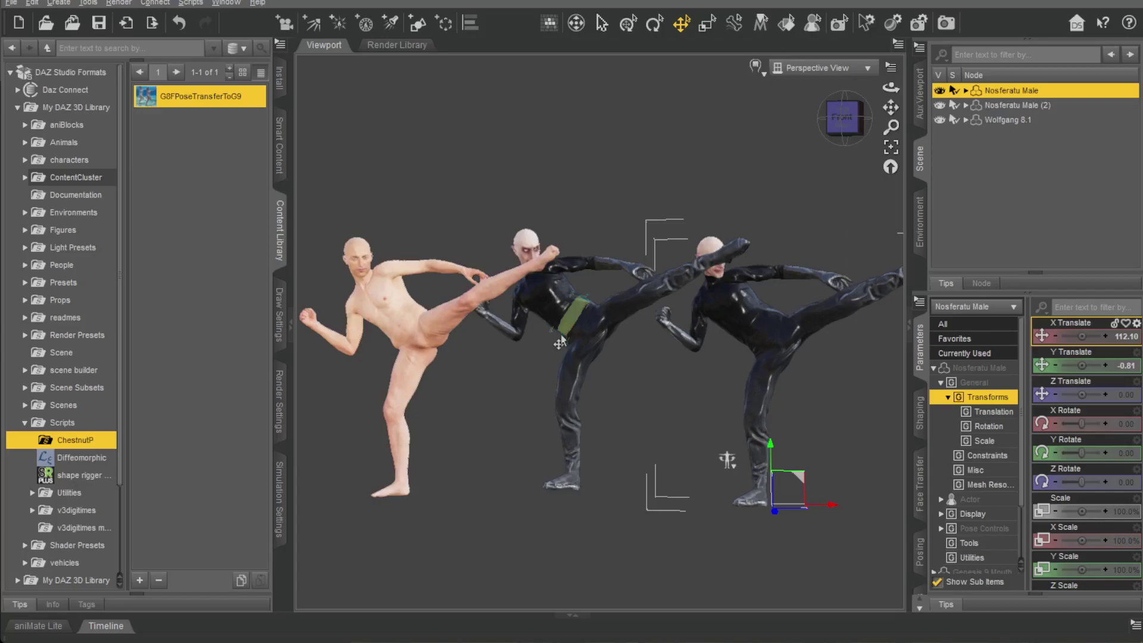
scroll(559, 342, down, 1)
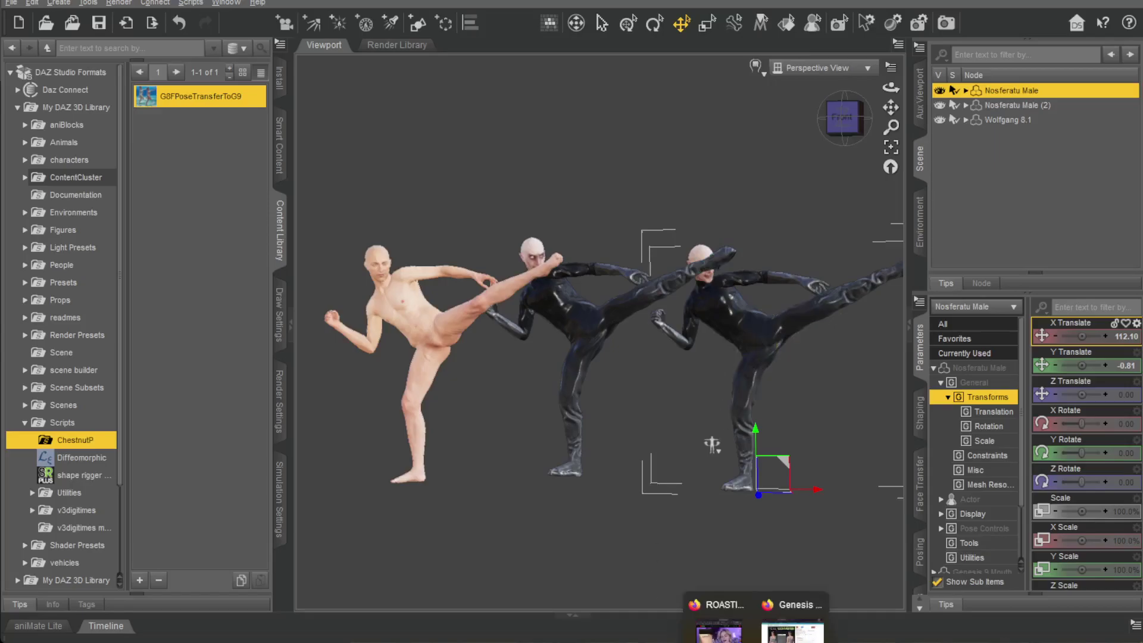
click(794, 622)
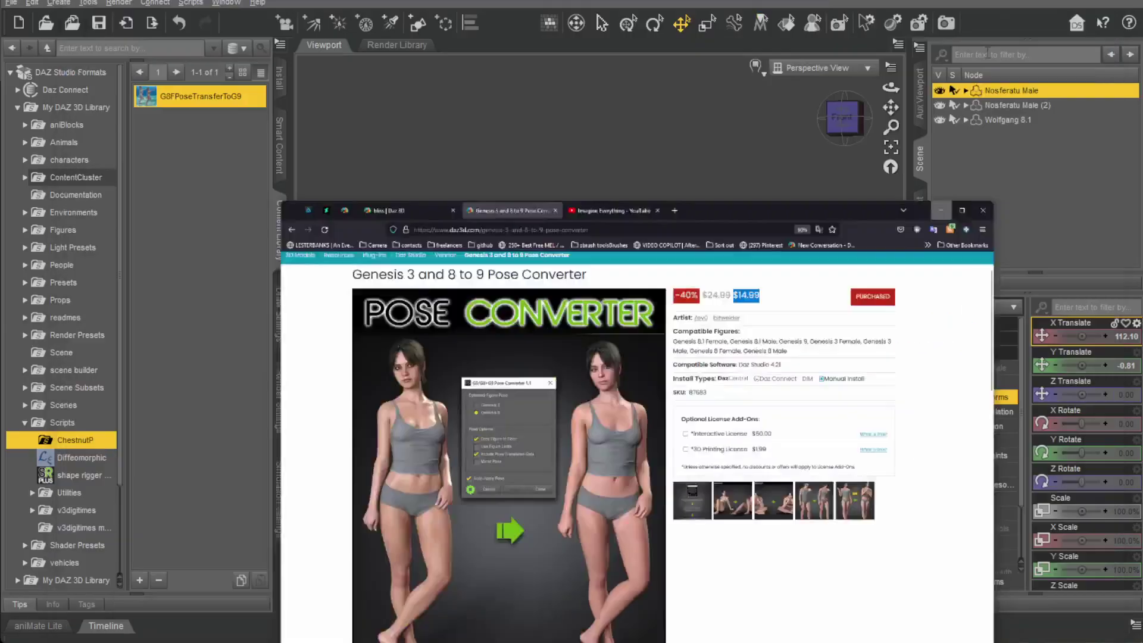
key(alt+Tab)
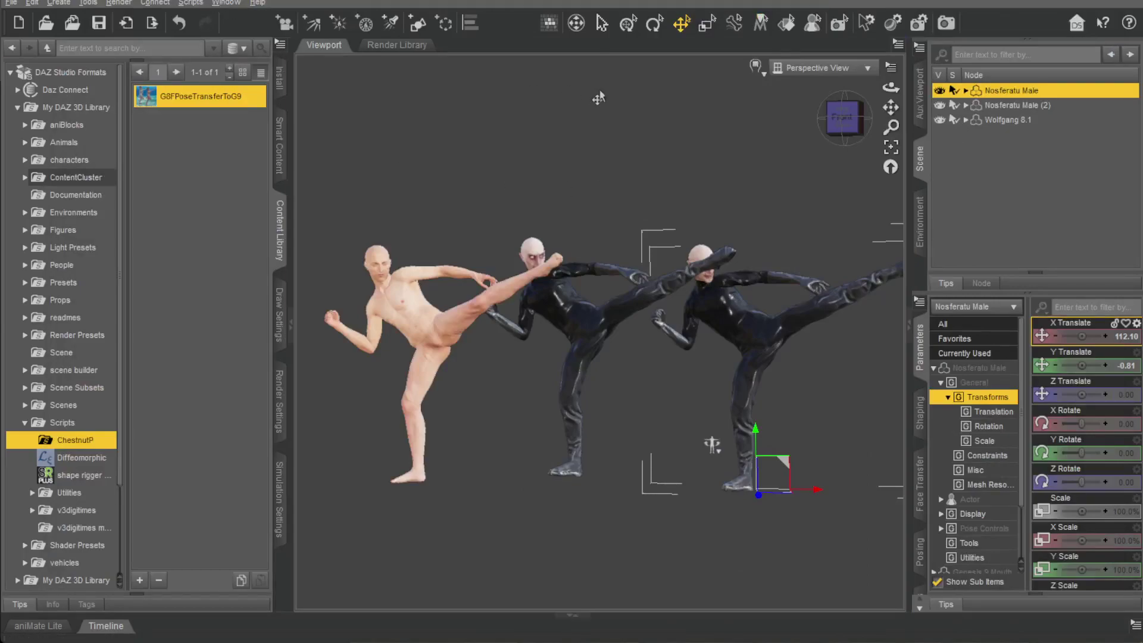
click(863, 125)
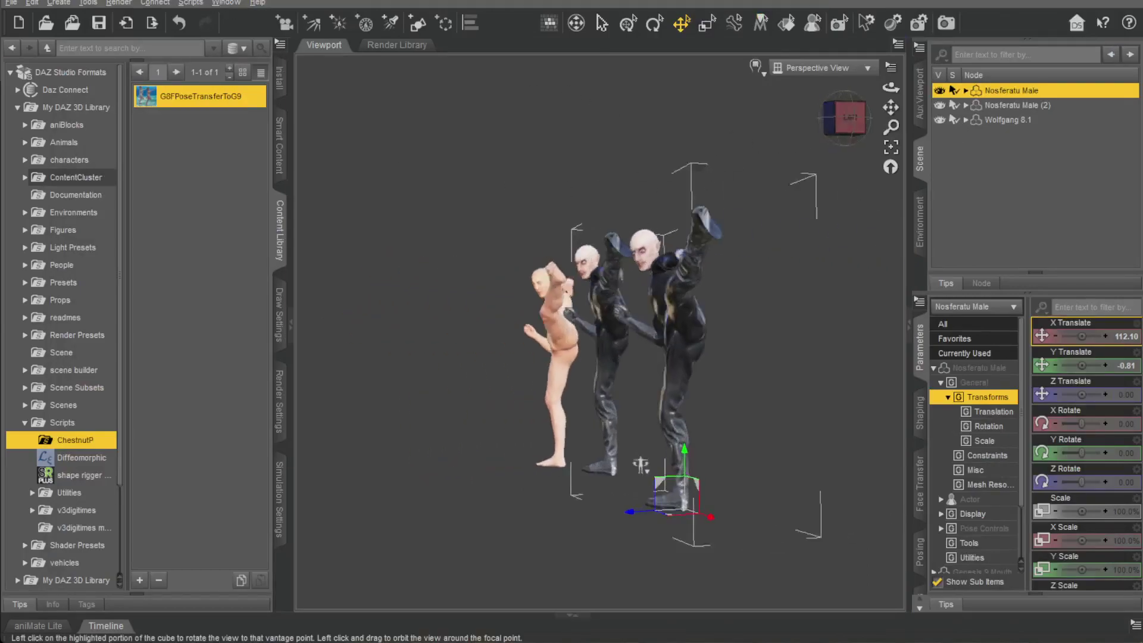
click(844, 119)
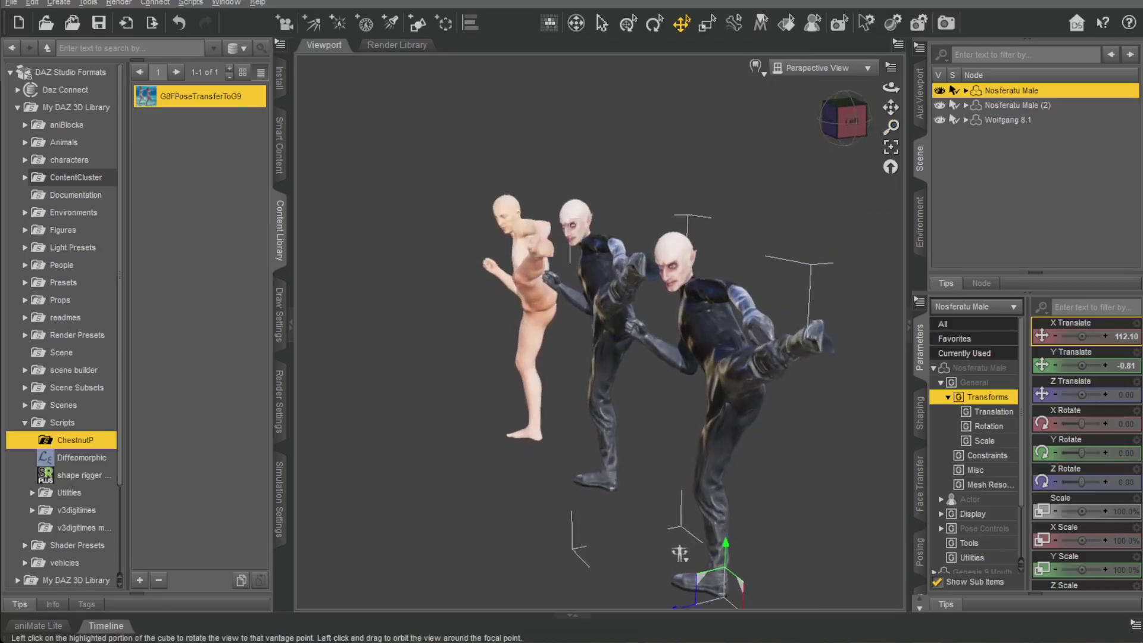
click(833, 107)
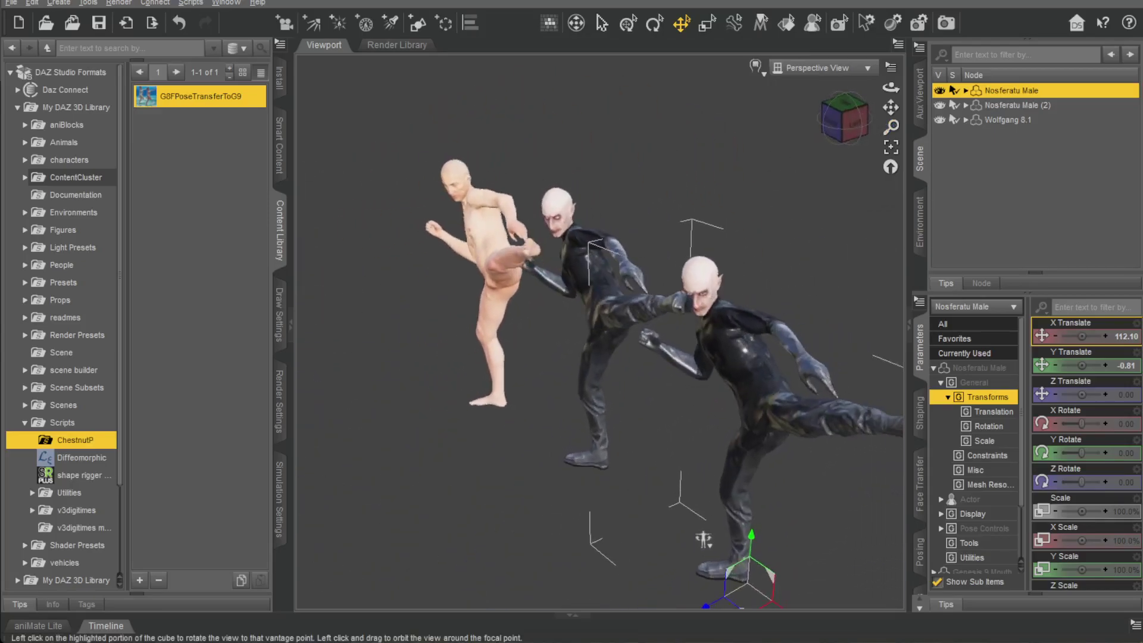
click(833, 122)
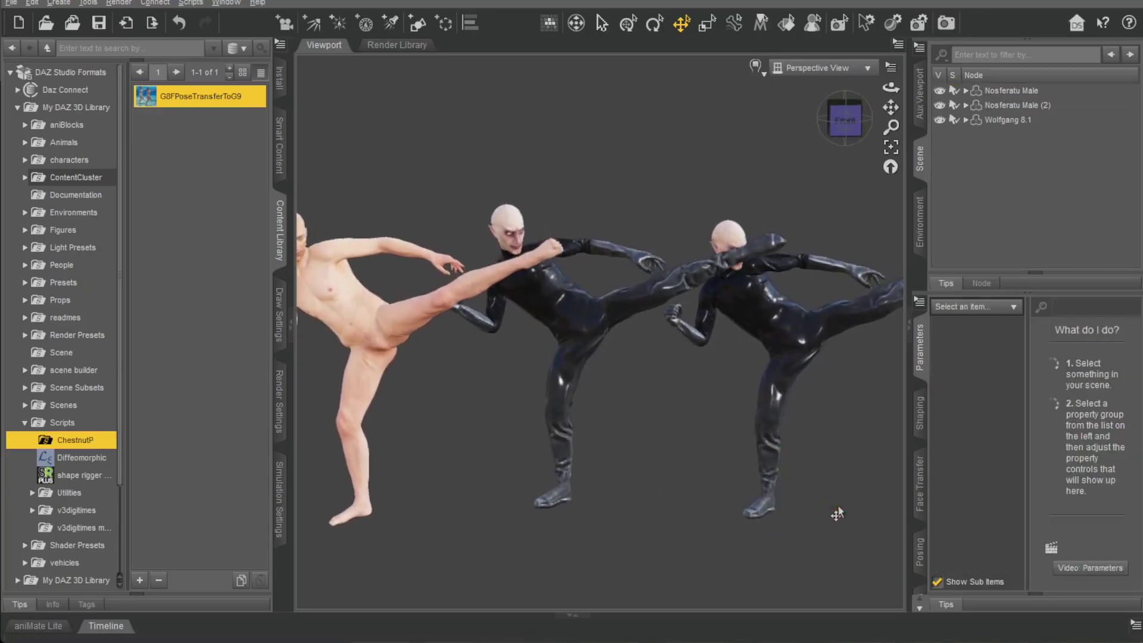
click(736, 465)
Select Nosferatu Male (2), move it across to Wolfgang's position and lower it to the floor
click(765, 392)
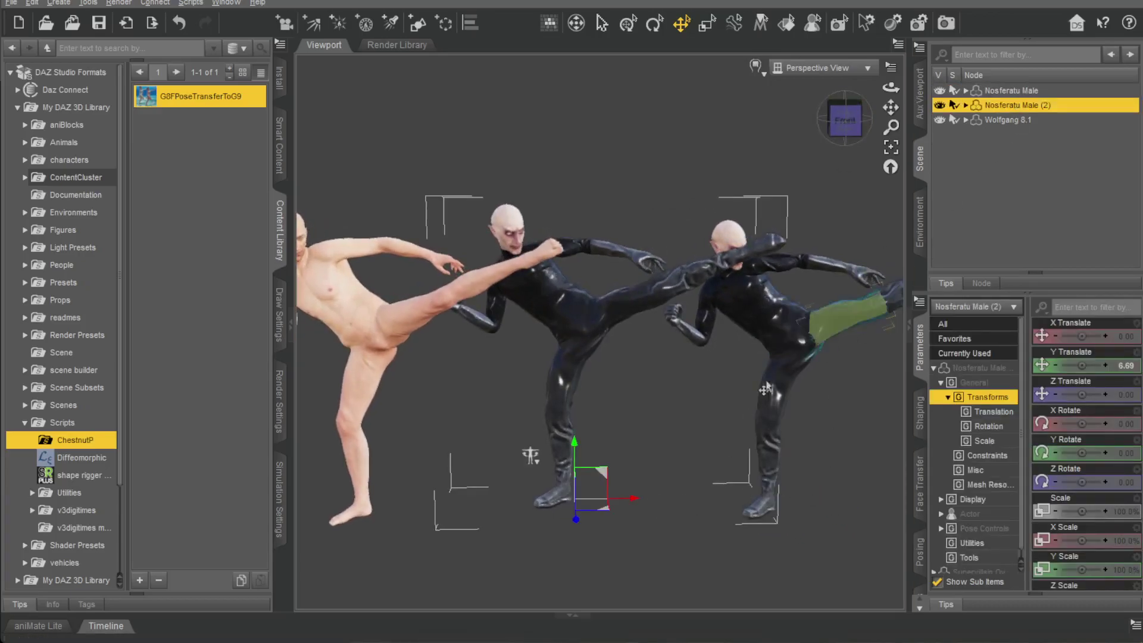
drag(632, 501, 835, 489)
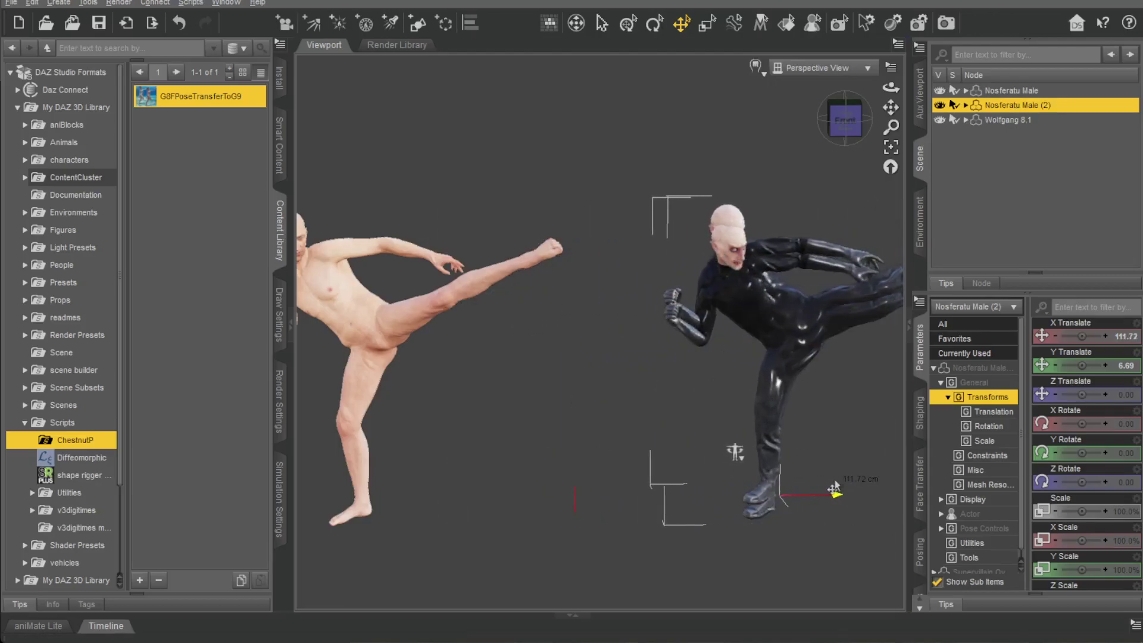
drag(778, 448, 777, 462)
key(ctrl+f)
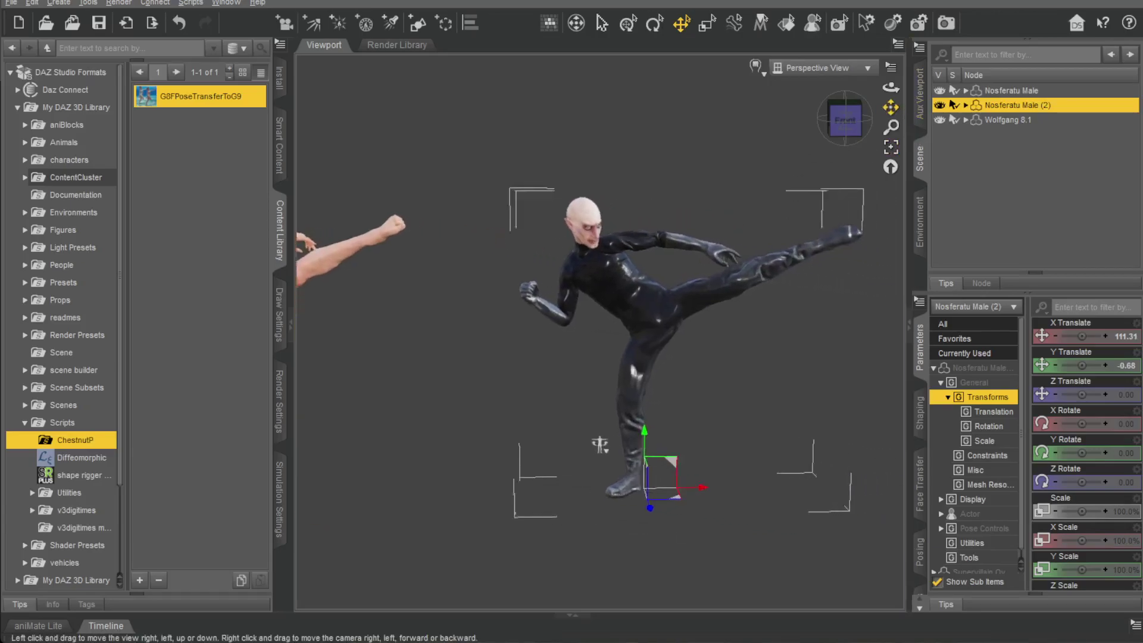
Adjust its depth and set it beside the other Nosferatu at X 225.14, Y -0.68, Z 0.54
click(854, 124)
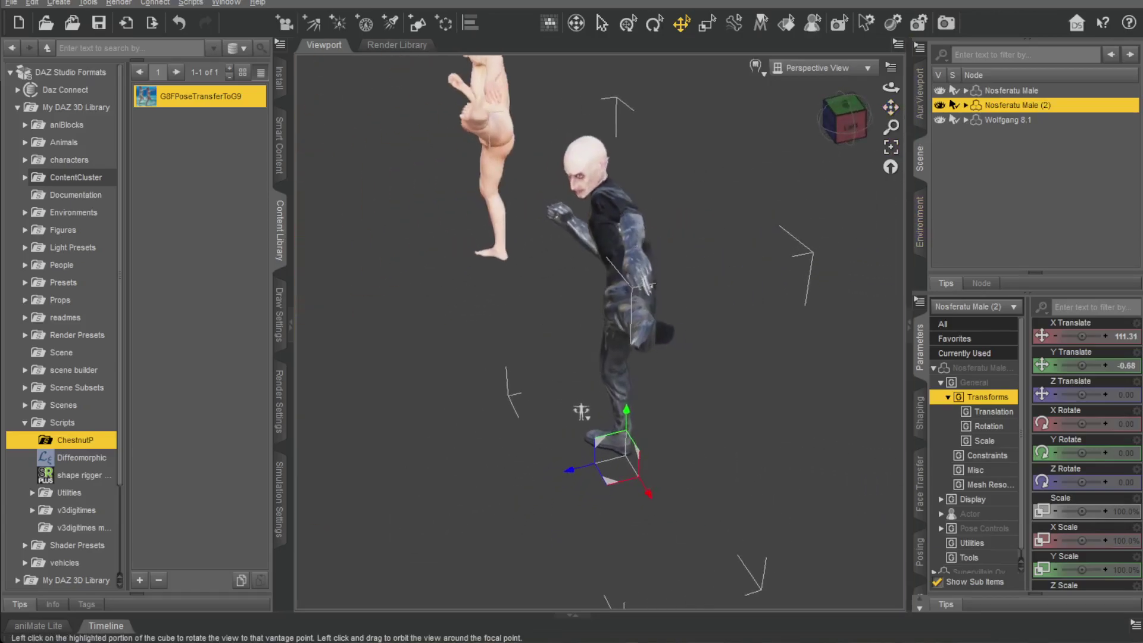
mouse_move(569, 471)
mouse_down()
mouse_move(557, 474)
mouse_move(567, 479)
mouse_up()
click(833, 119)
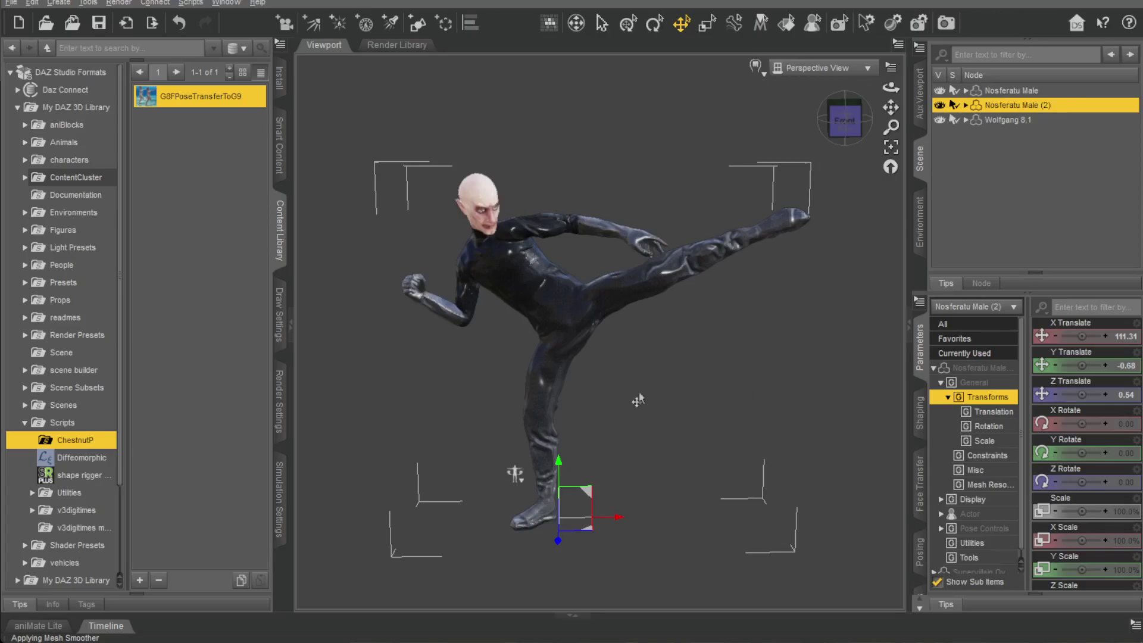
drag(616, 522, 652, 438)
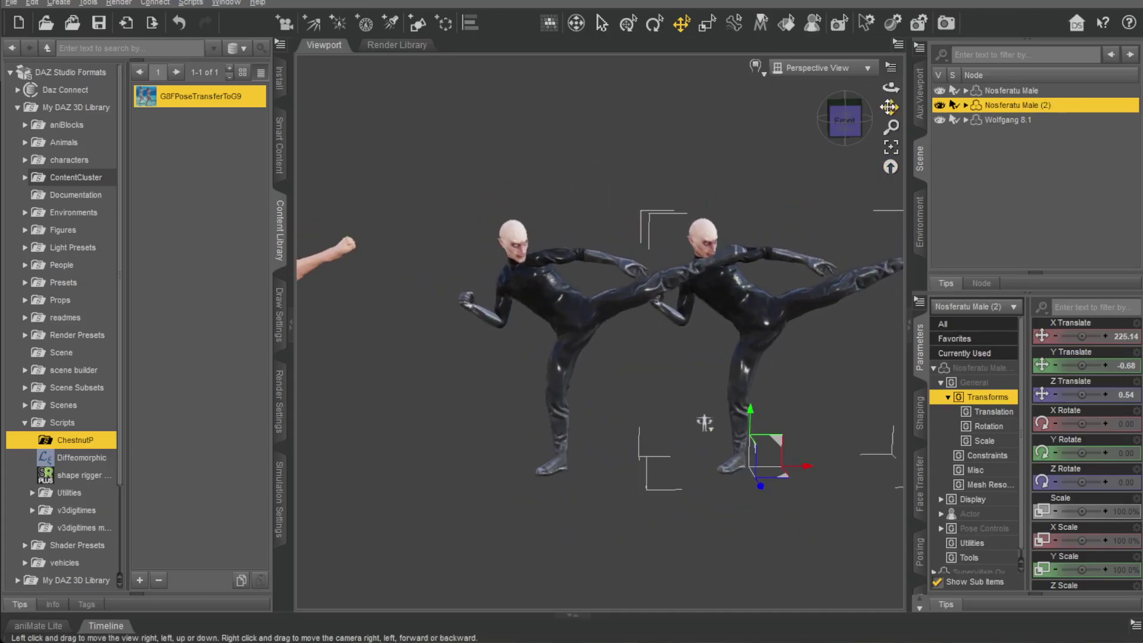
drag(890, 107, 929, 239)
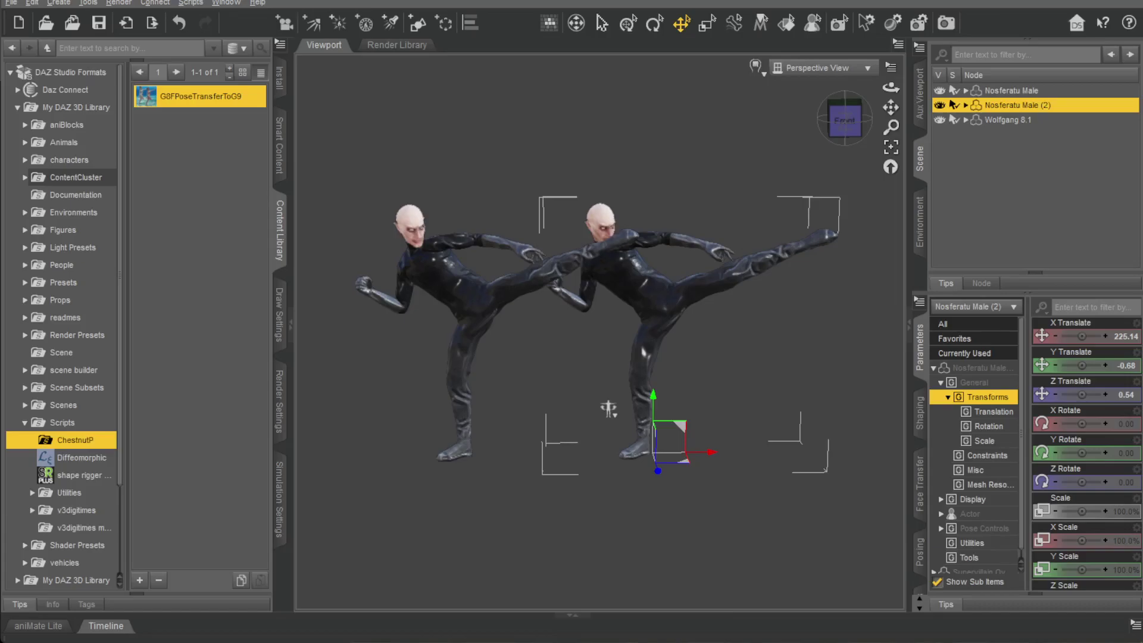
Restore the browser showing the purchased Genesis 3 and 8 to 9 Pose Converter store page
click(797, 619)
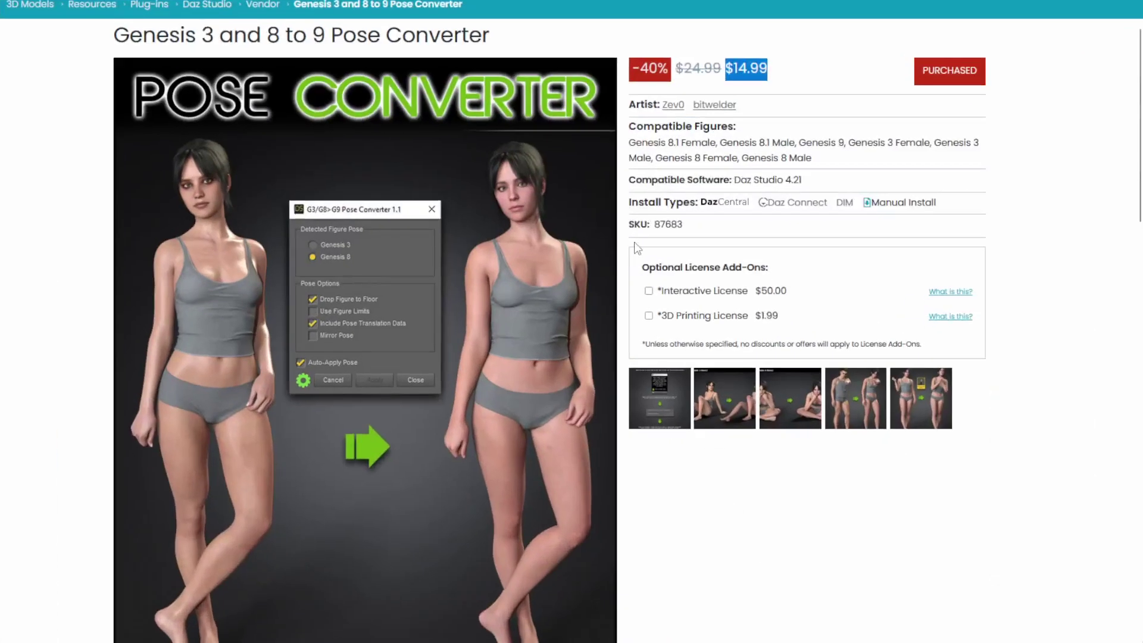